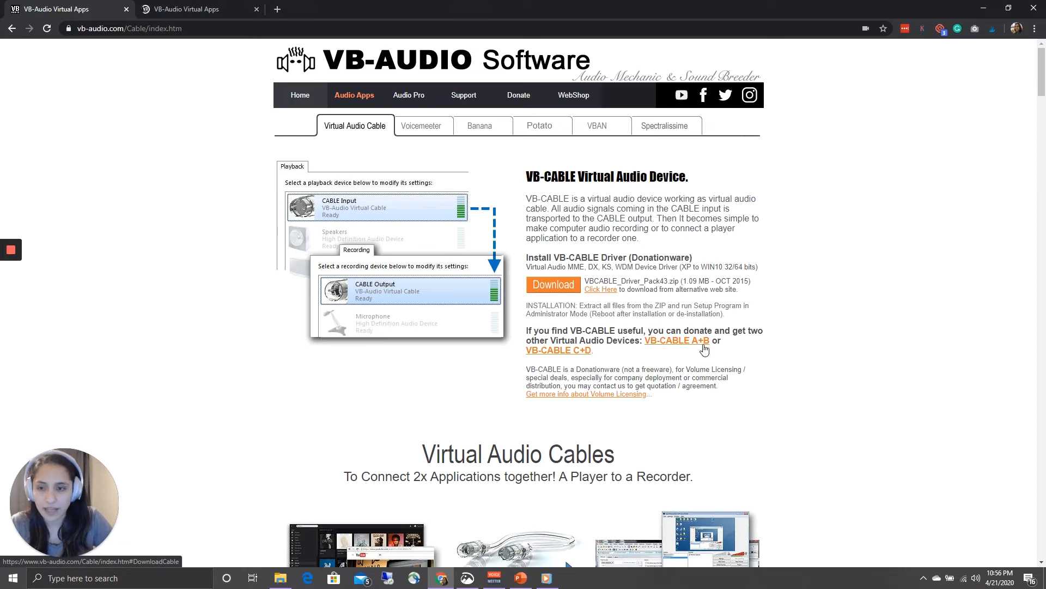
Review the additional virtual cables on the VB-Audio site and open the USD donation page for VB-Cables A+B
{"action": "left_click", "coordinate": [199, 7]}
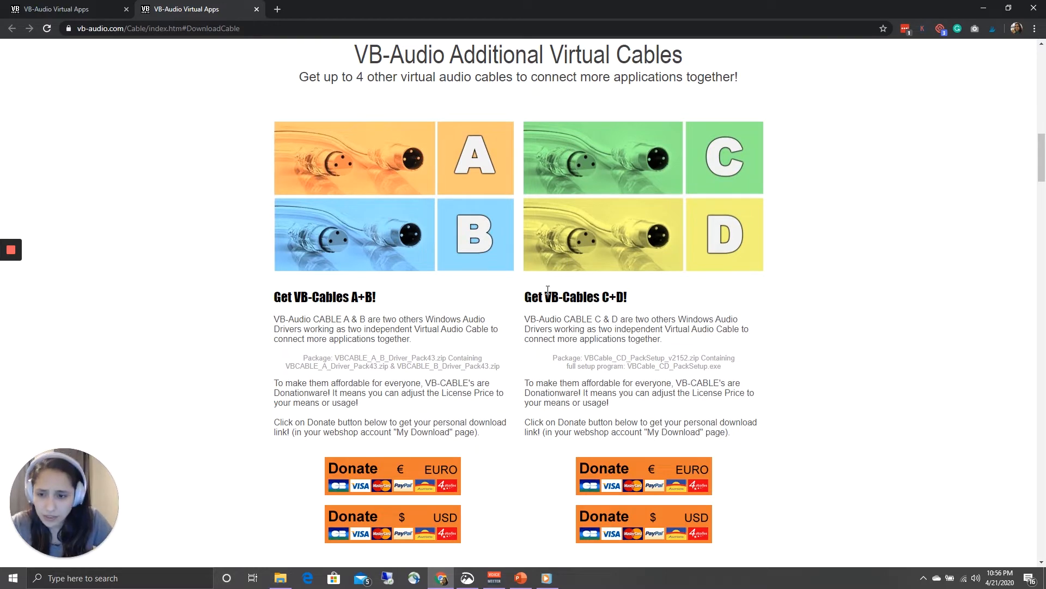
{"action": "scroll", "coordinate": [479, 141], "scroll_direction": "down", "scroll_amount": 1}
{"action": "scroll", "coordinate": [382, 545], "scroll_direction": "up", "scroll_amount": 5}
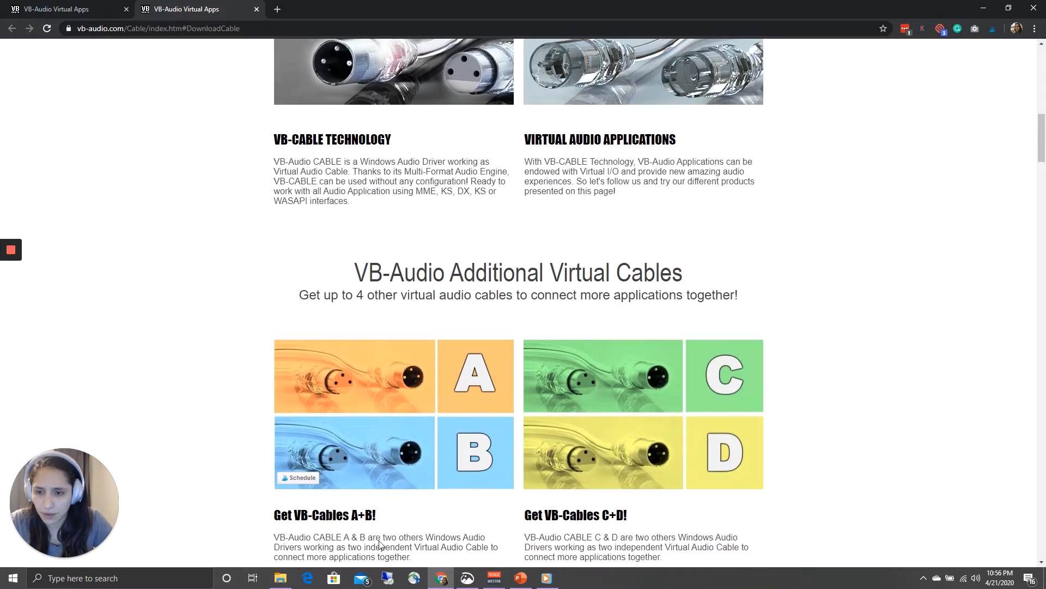
{"action": "scroll", "coordinate": [439, 394], "scroll_direction": "down", "scroll_amount": 4}
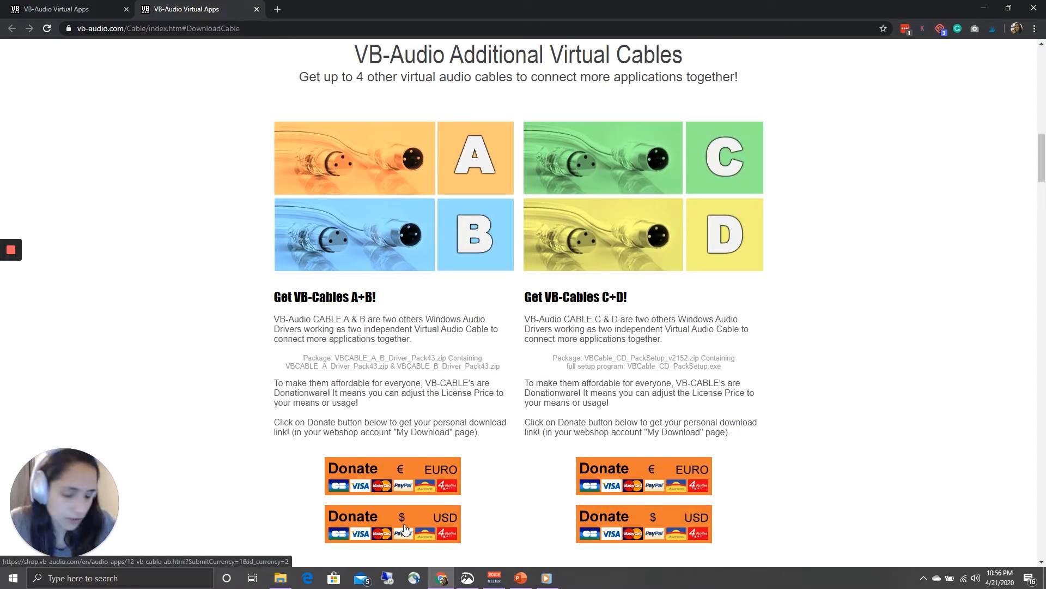
{"action": "left_click", "coordinate": [404, 527]}
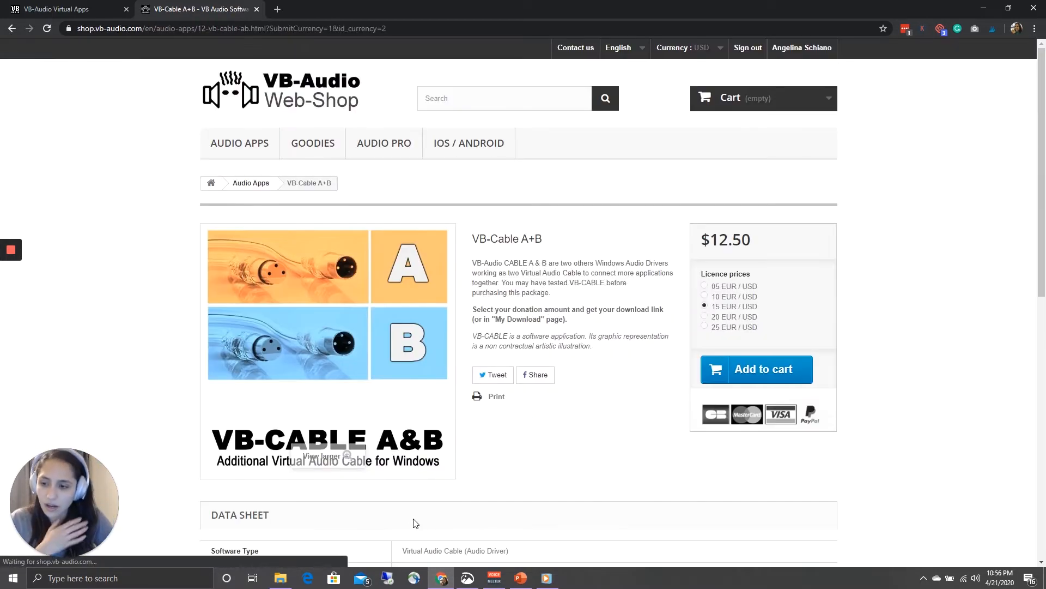
Compare the VB-Cable A+B licence price options, finishing on 05 EUR / USD, and close the shop page
{"action": "left_click", "coordinate": [704, 285]}
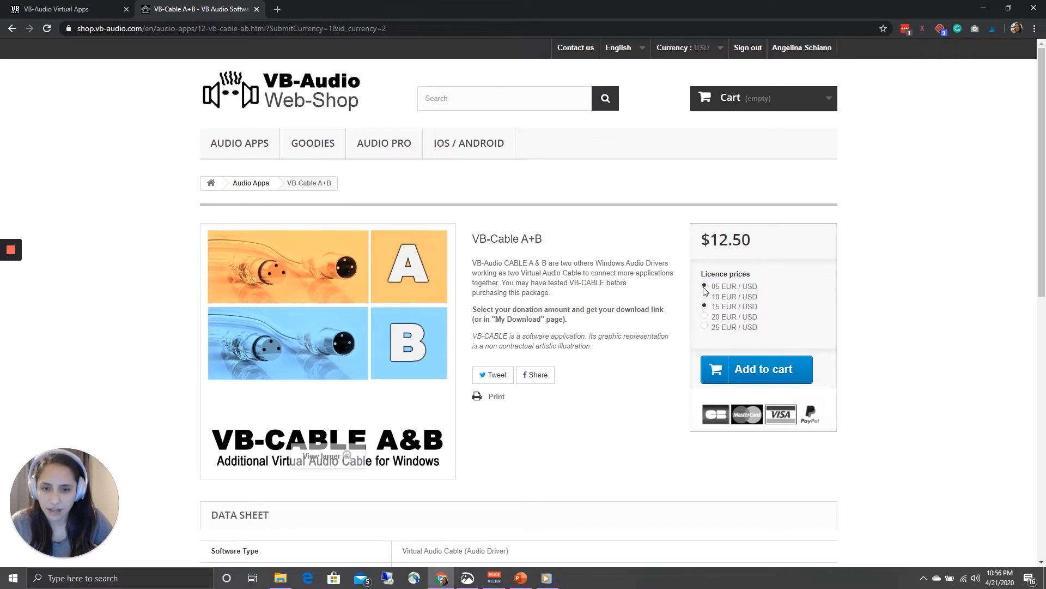
{"action": "left_click", "coordinate": [704, 296]}
{"action": "left_click", "coordinate": [704, 326]}
{"action": "left_click", "coordinate": [704, 316]}
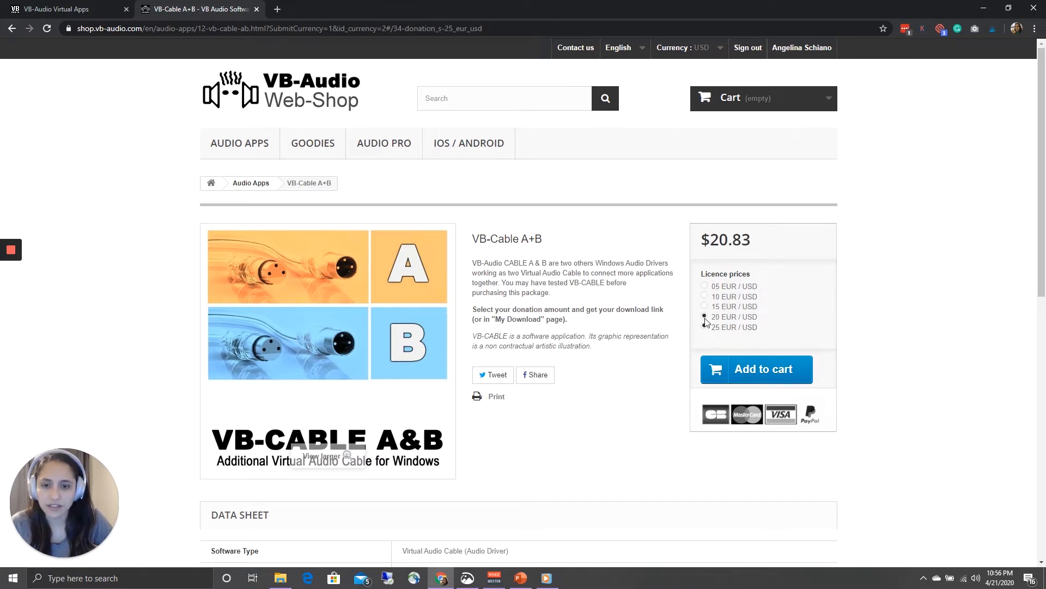
{"action": "left_click", "coordinate": [704, 285]}
{"action": "left_click_drag", "start_coordinate": [706, 240], "coordinate": [778, 245]}
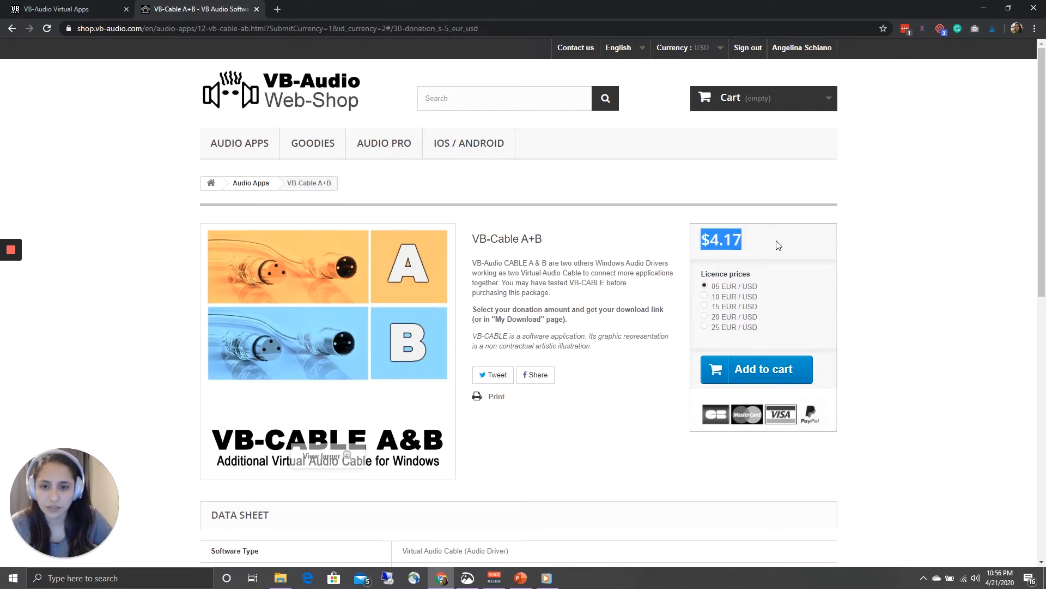
{"action": "left_click", "coordinate": [834, 256]}
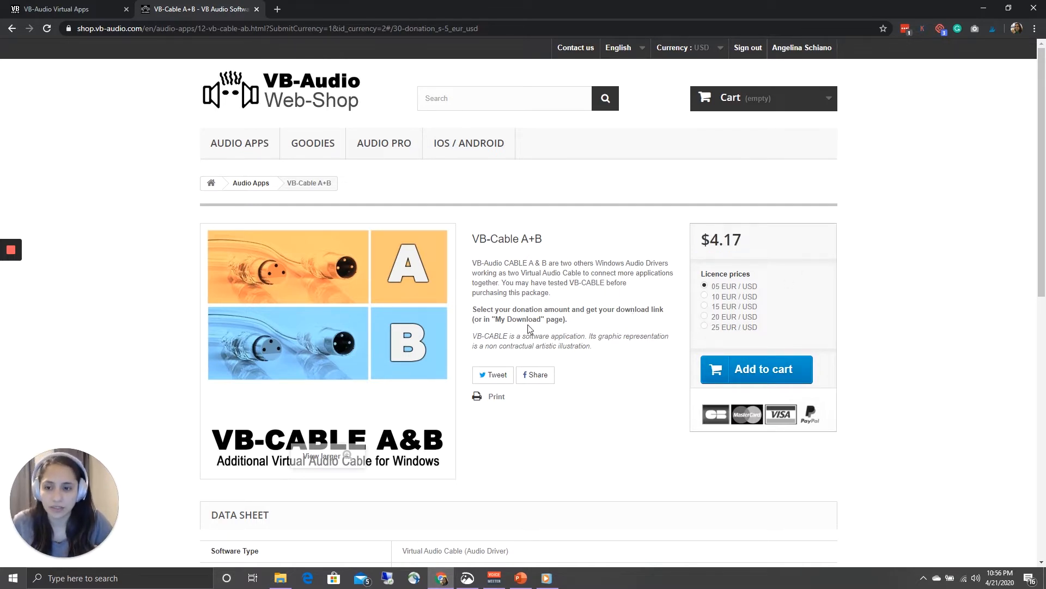
{"action": "scroll", "coordinate": [391, 280], "scroll_direction": "down", "scroll_amount": 2}
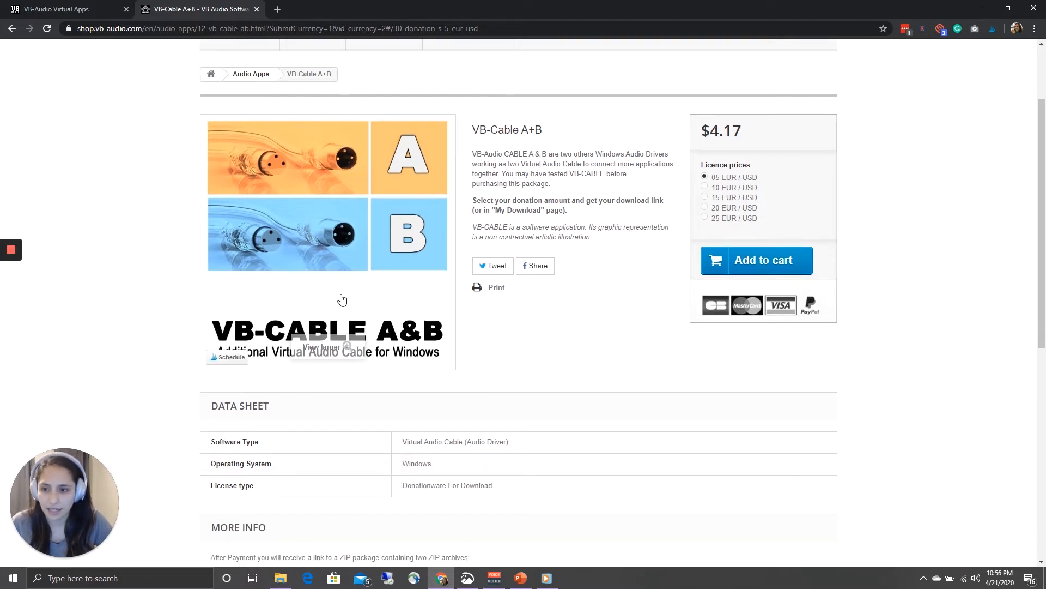
{"action": "left_click", "coordinate": [256, 10]}
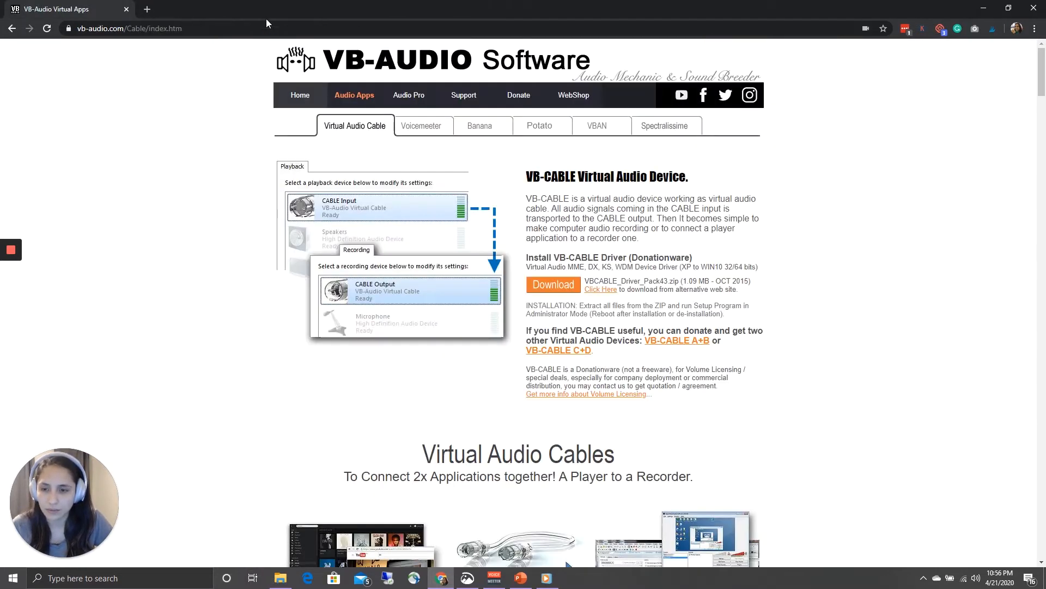
Browse the Voicemeeter and Banana product pages and return to the Potato page
{"action": "left_click", "coordinate": [542, 127]}
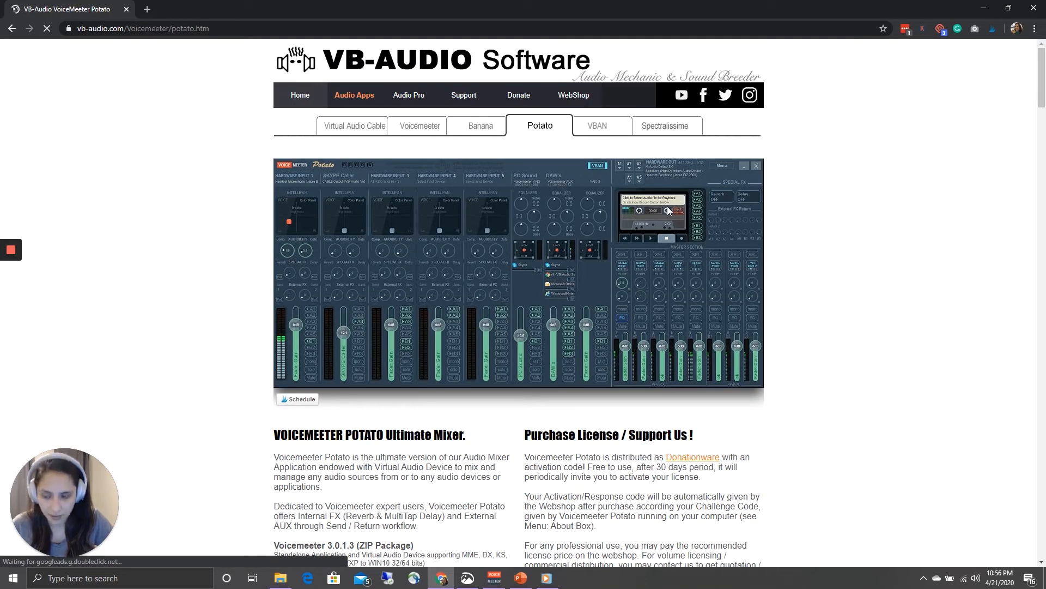
{"action": "left_click", "coordinate": [417, 126]}
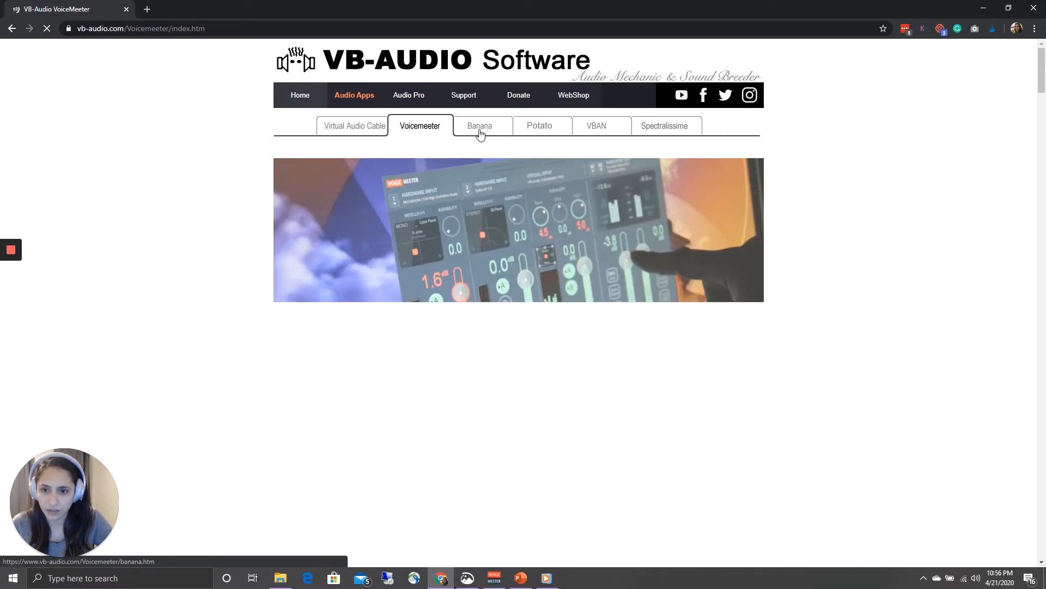
{"action": "left_click", "coordinate": [481, 130]}
{"action": "left_click", "coordinate": [539, 128]}
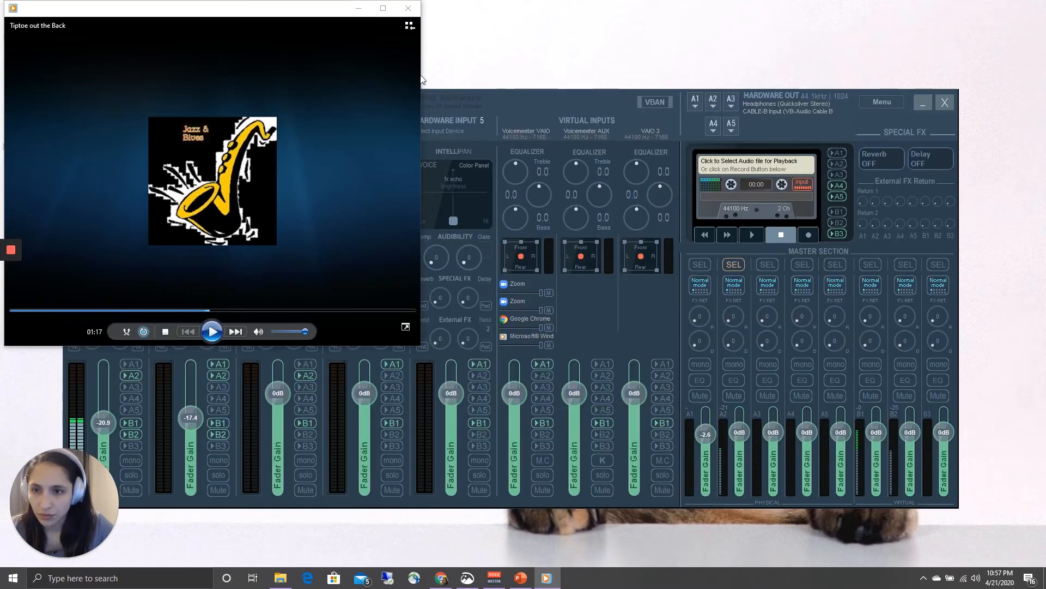
Bring the Voicemeeter Potato mixer to the front with the media player minimized, and turn off SEL for master bus A2
{"action": "left_click", "coordinate": [470, 98]}
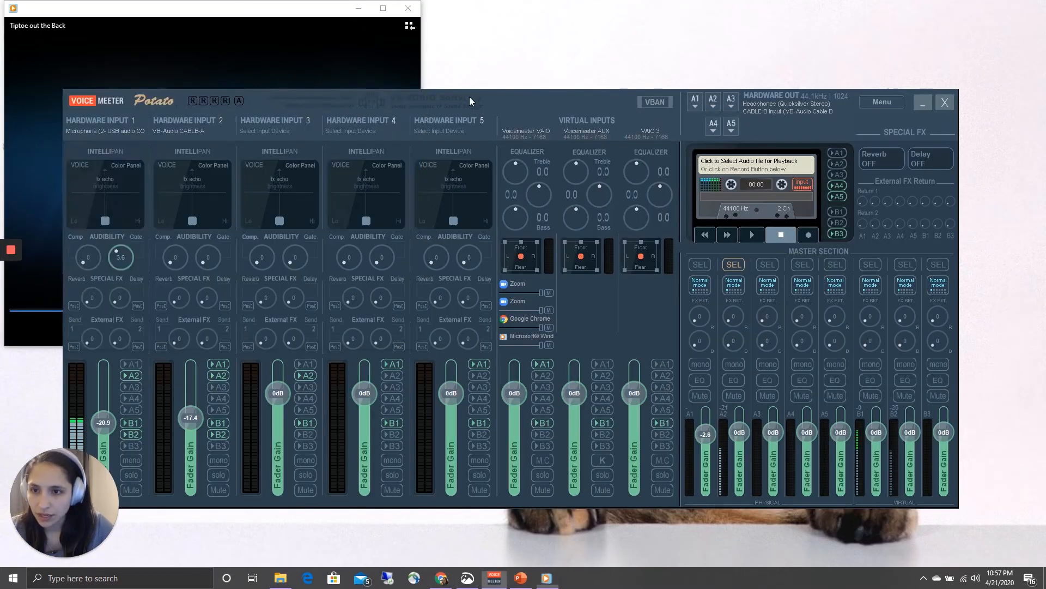
{"action": "left_click", "coordinate": [360, 9]}
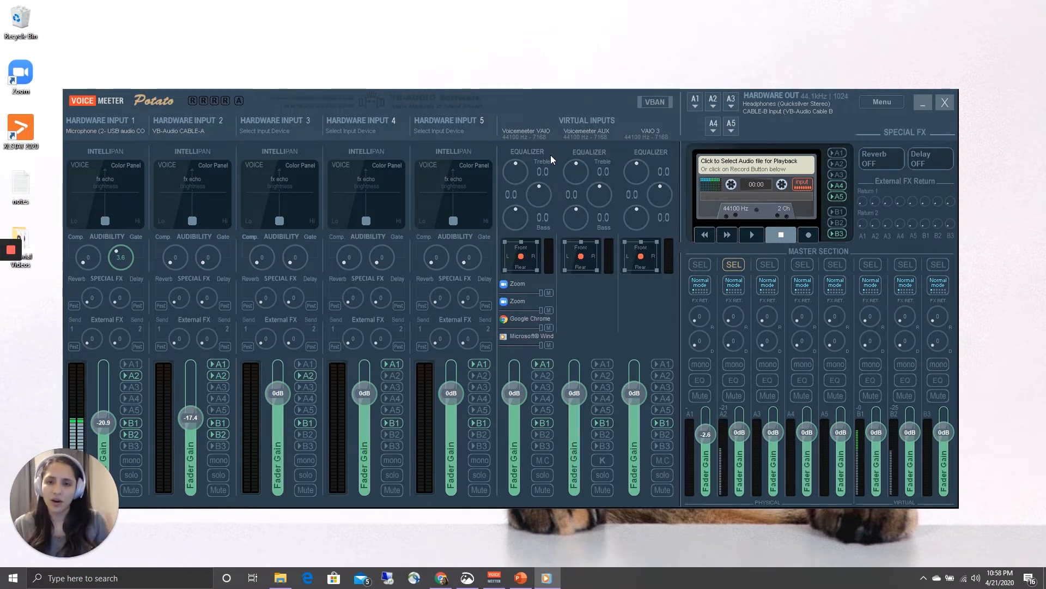
{"action": "left_click", "coordinate": [740, 265]}
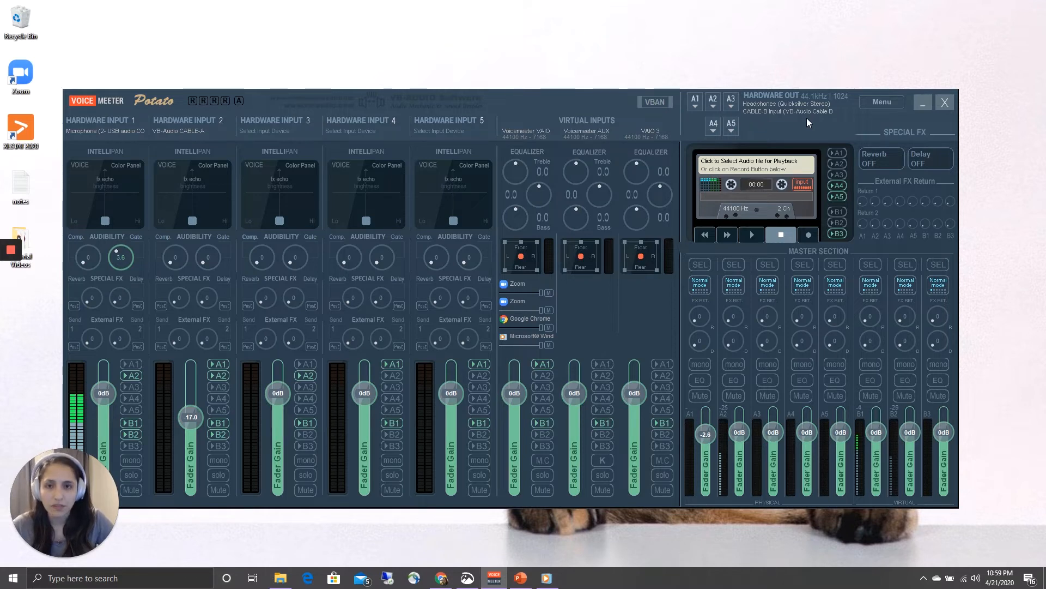
Examine the available devices for hardware outputs A1 and A2 without changing either selection
{"action": "left_click", "coordinate": [696, 103]}
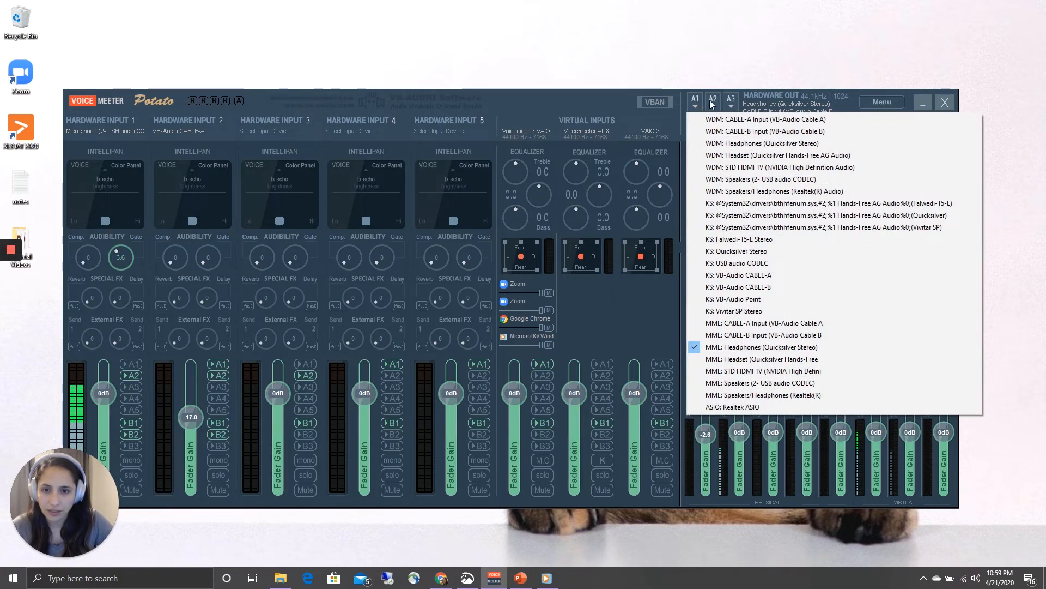
{"action": "left_click", "coordinate": [713, 101]}
{"action": "left_click", "coordinate": [698, 102]}
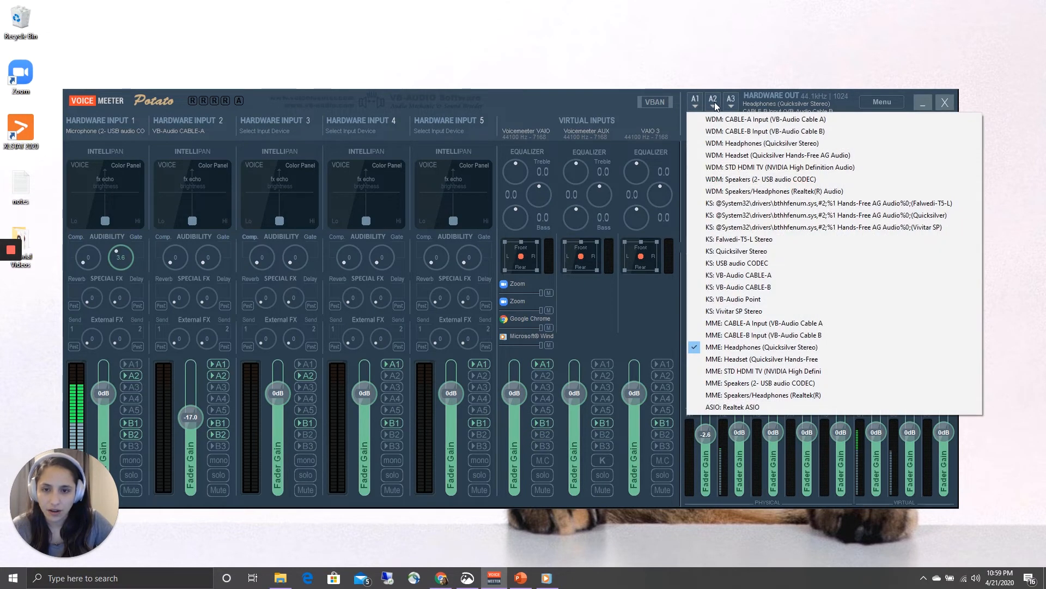
{"action": "left_click", "coordinate": [714, 102]}
{"action": "left_click", "coordinate": [764, 103]}
{"action": "left_click", "coordinate": [700, 103]}
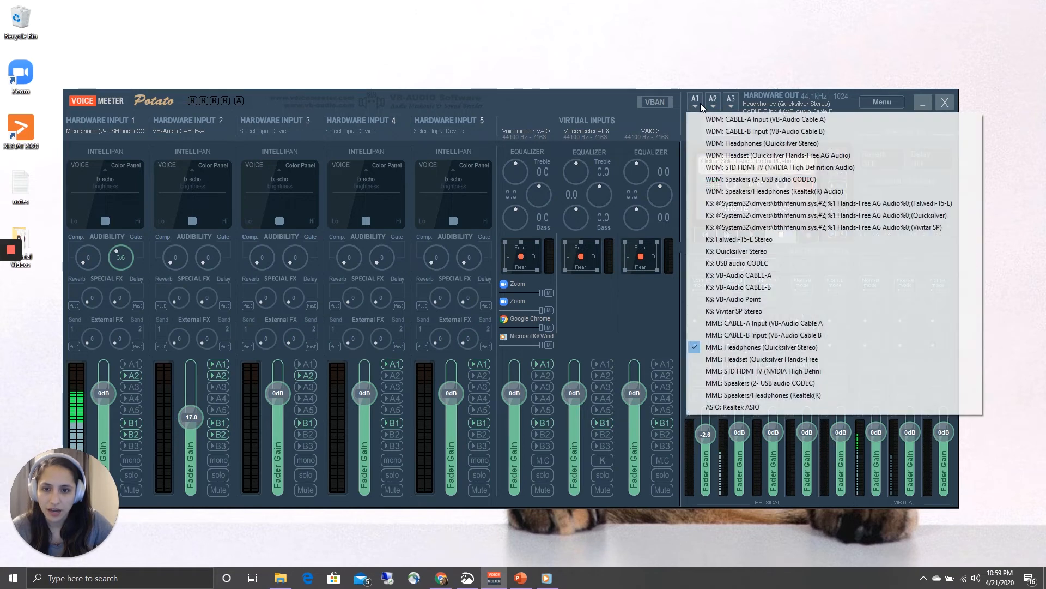
{"action": "left_click", "coordinate": [712, 102]}
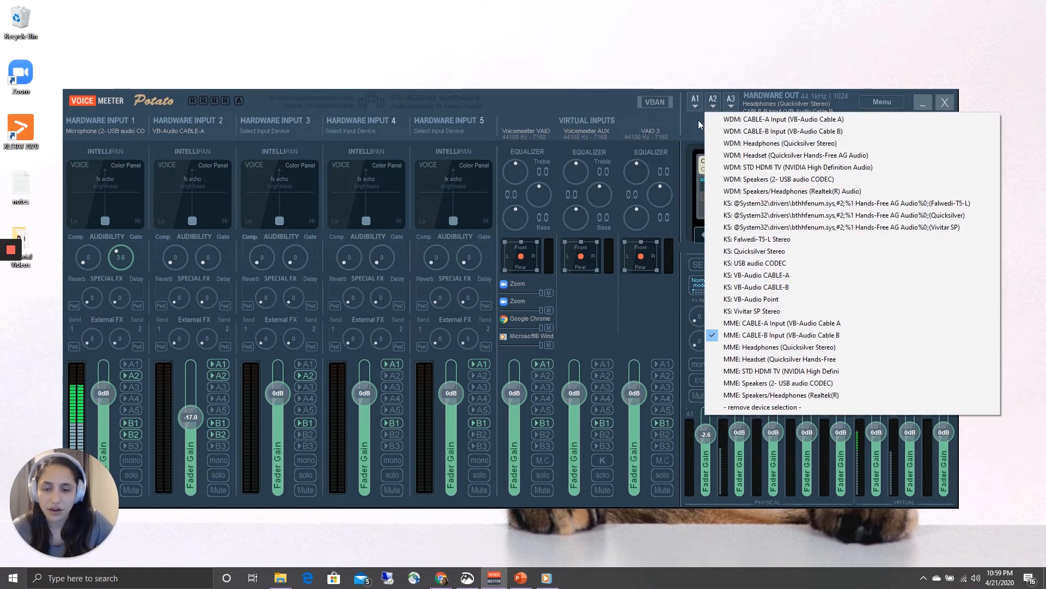
{"action": "left_click", "coordinate": [698, 120]}
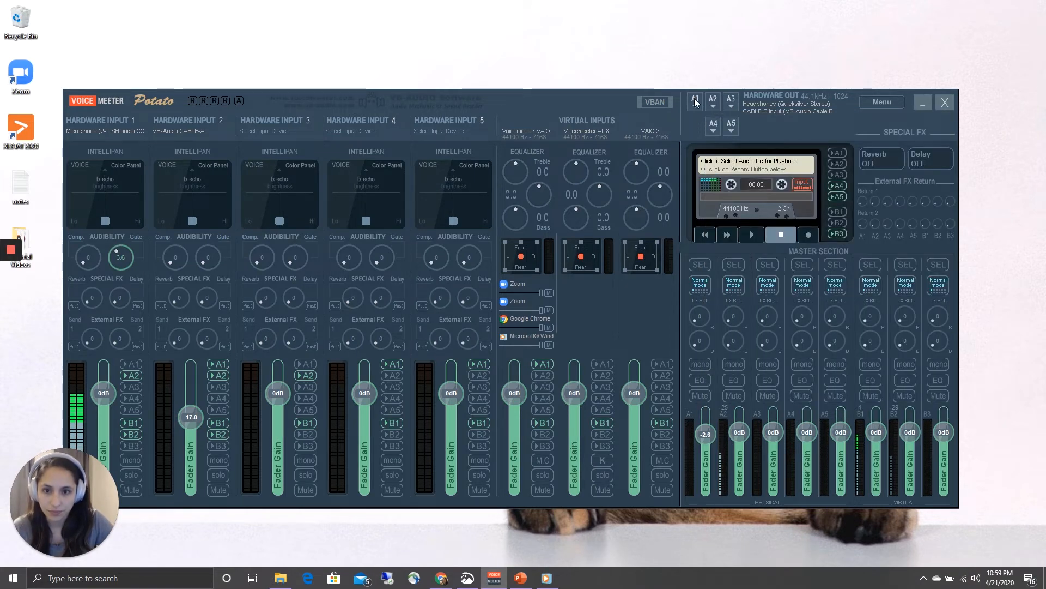
{"action": "left_click", "coordinate": [696, 103]}
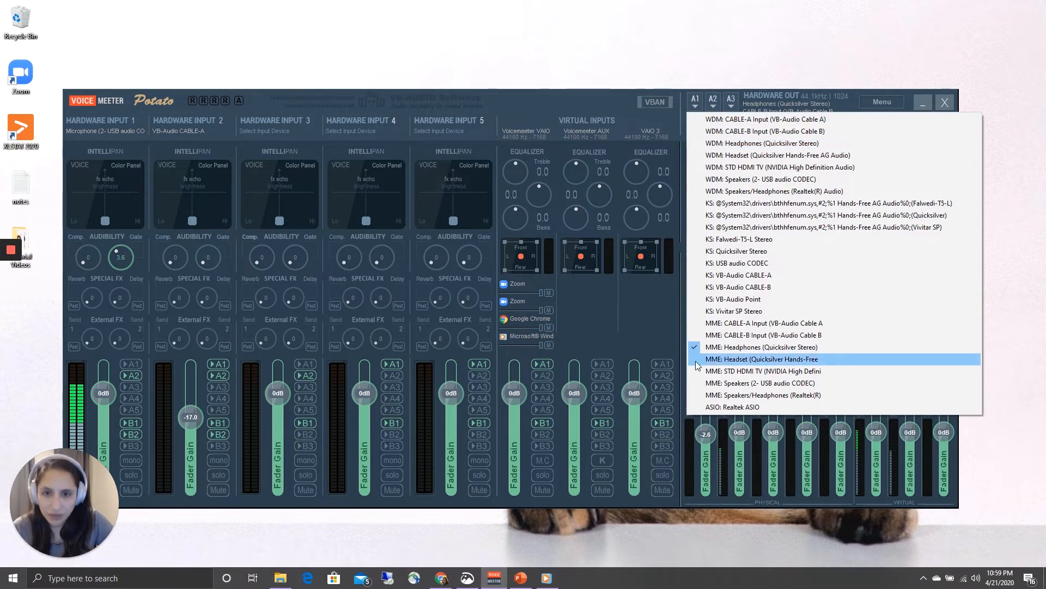
{"action": "left_click", "coordinate": [751, 70]}
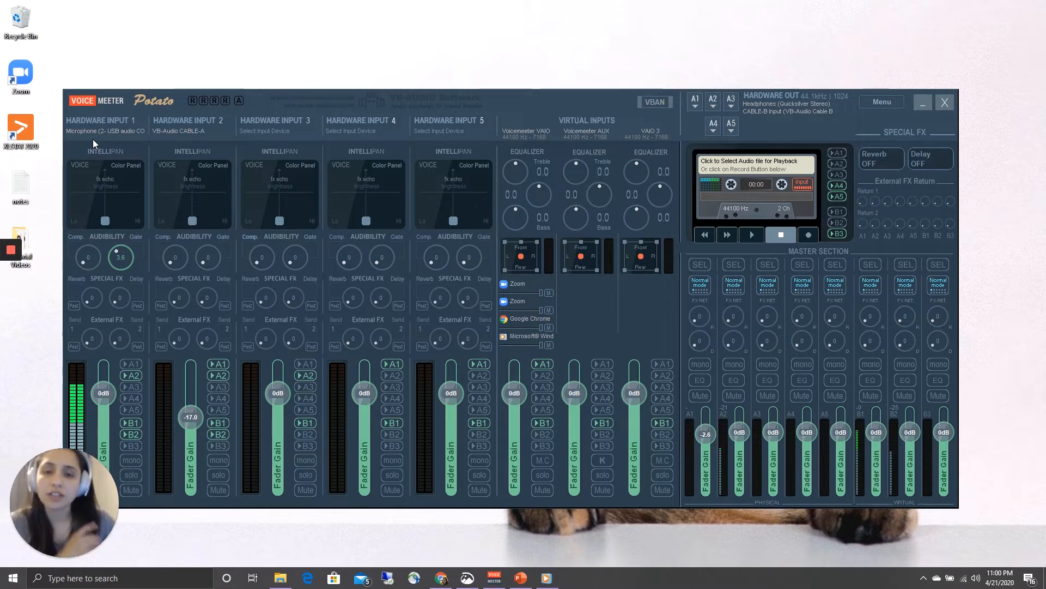
Assign WDM: Microphone (2- USB audio CODEC) to Hardware Input 1
{"action": "left_click", "coordinate": [132, 132]}
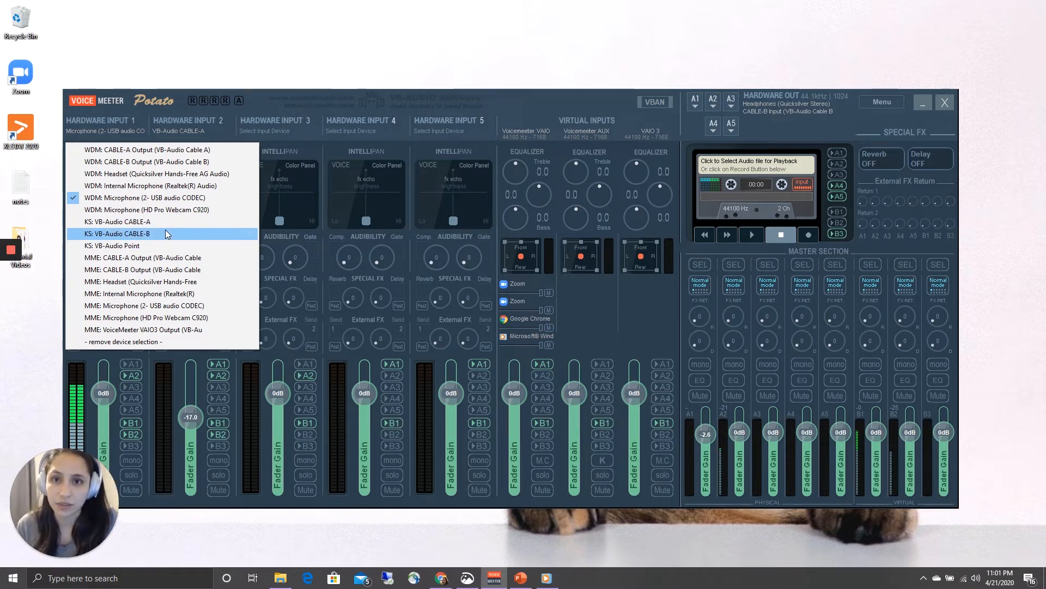
{"action": "left_click", "coordinate": [169, 198]}
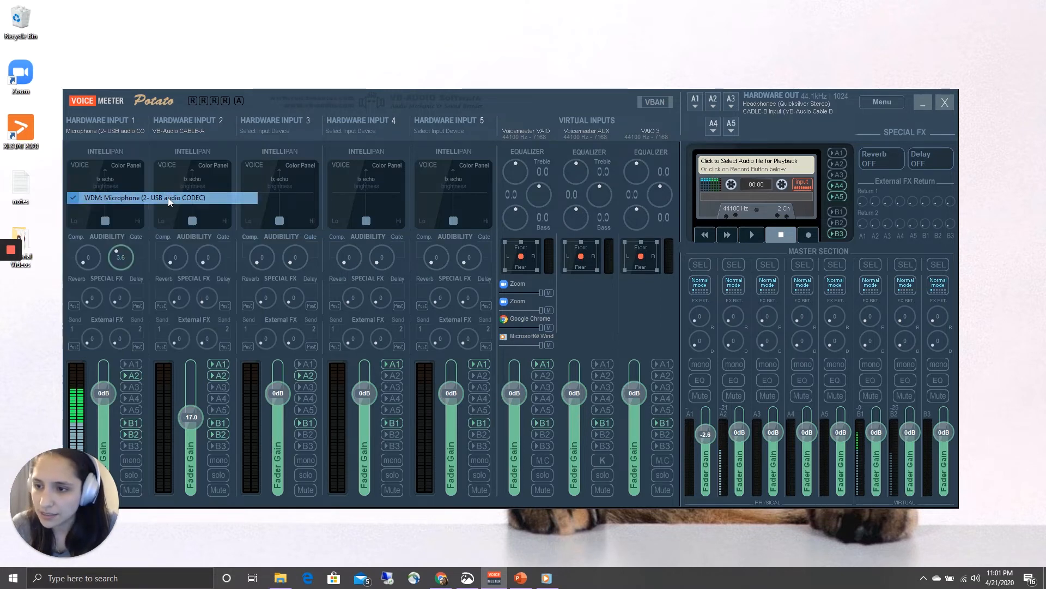
Check which devices are assigned to Hardware Input 2 and hardware outputs A1 and A2
{"action": "left_click", "coordinate": [202, 132]}
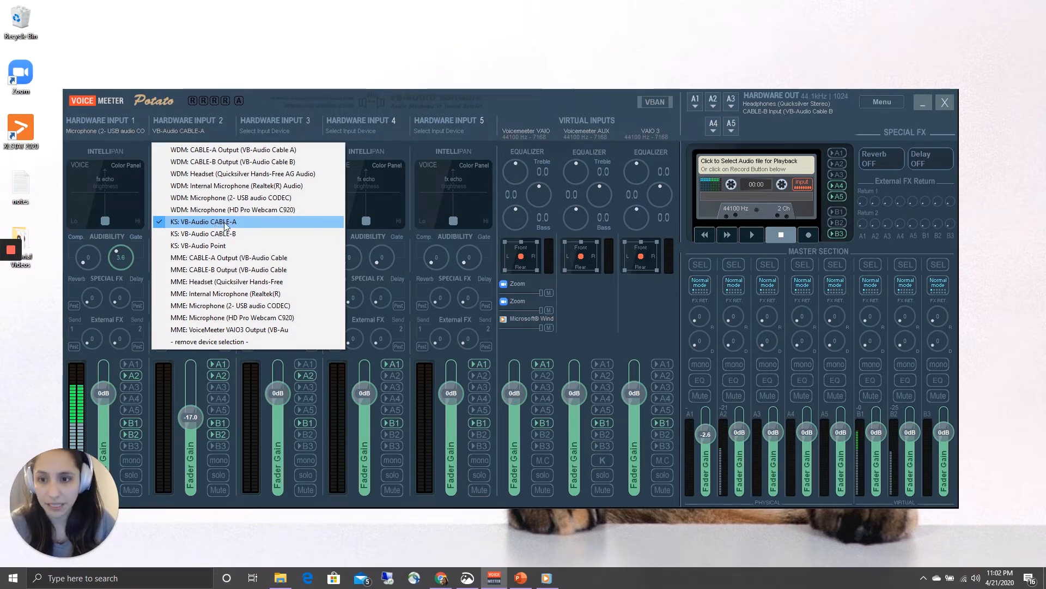
{"action": "left_click", "coordinate": [527, 112]}
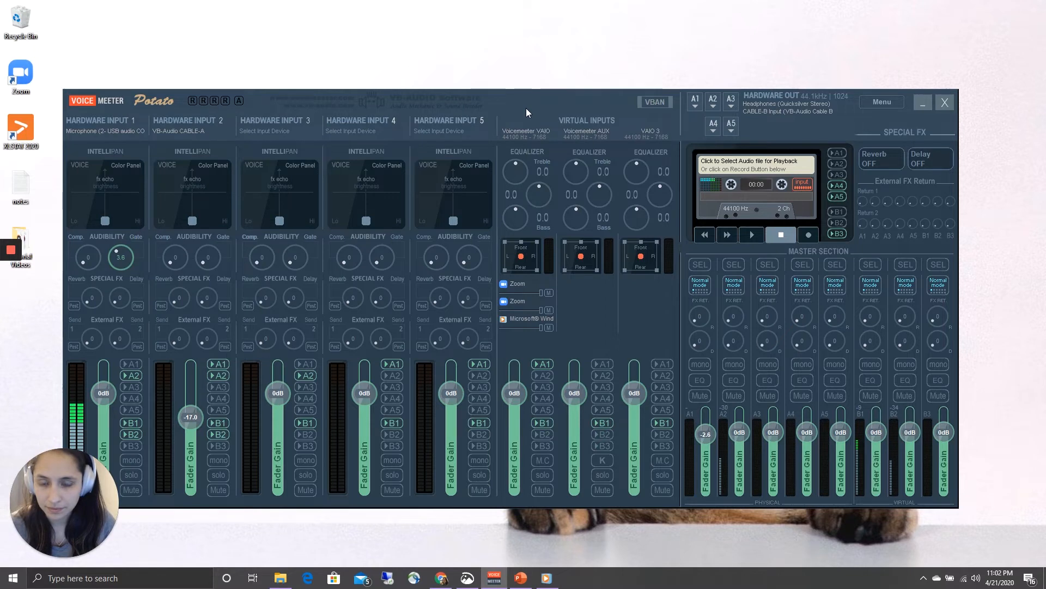
{"action": "left_click", "coordinate": [695, 101]}
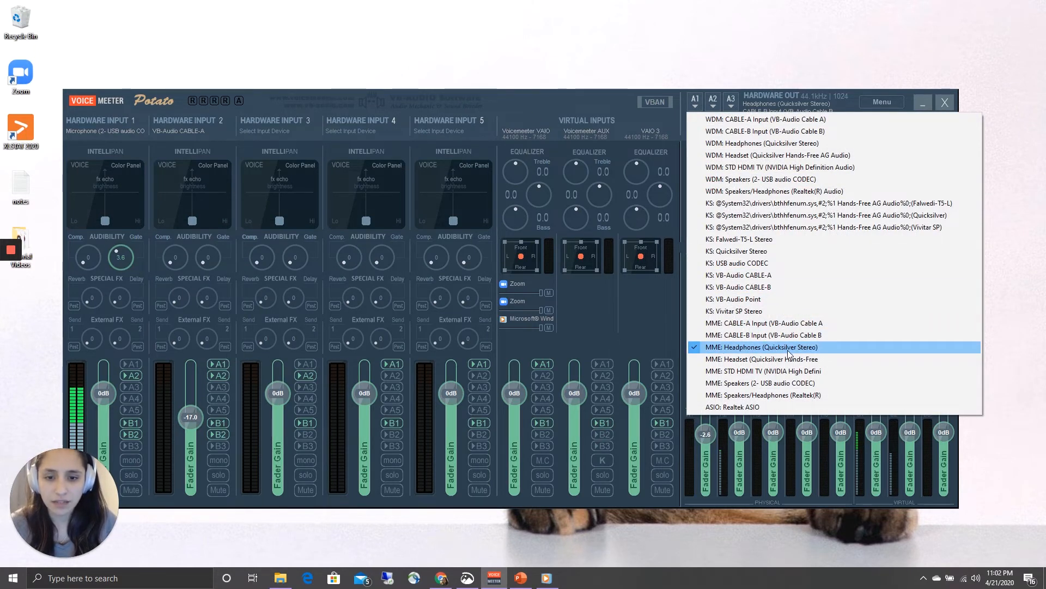
{"action": "left_click", "coordinate": [717, 100]}
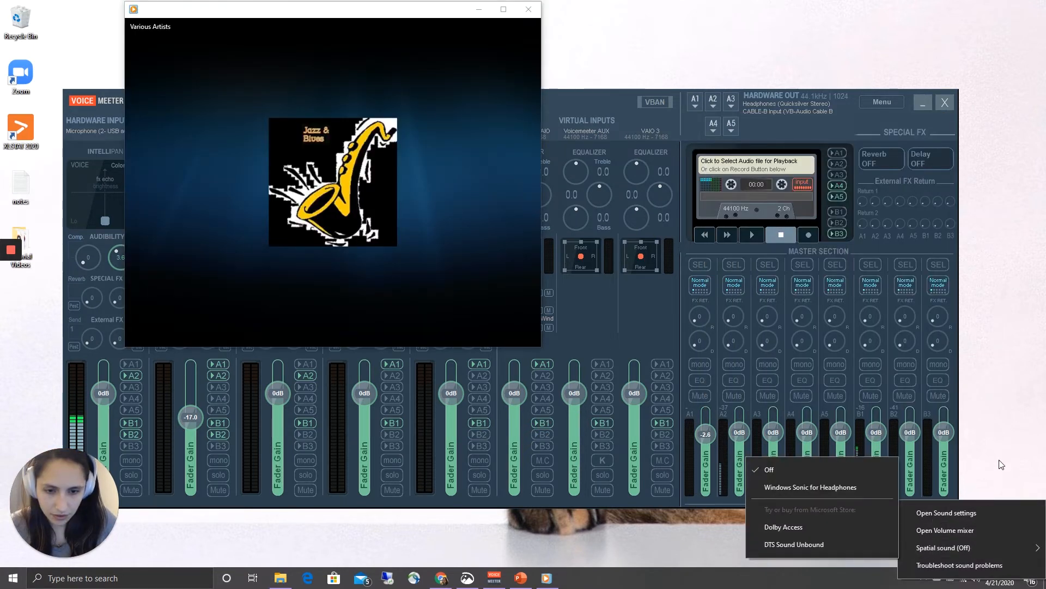
Open the Windows sound settings and go to the per-app list in App volume and device preferences
{"action": "left_click", "coordinate": [1000, 463]}
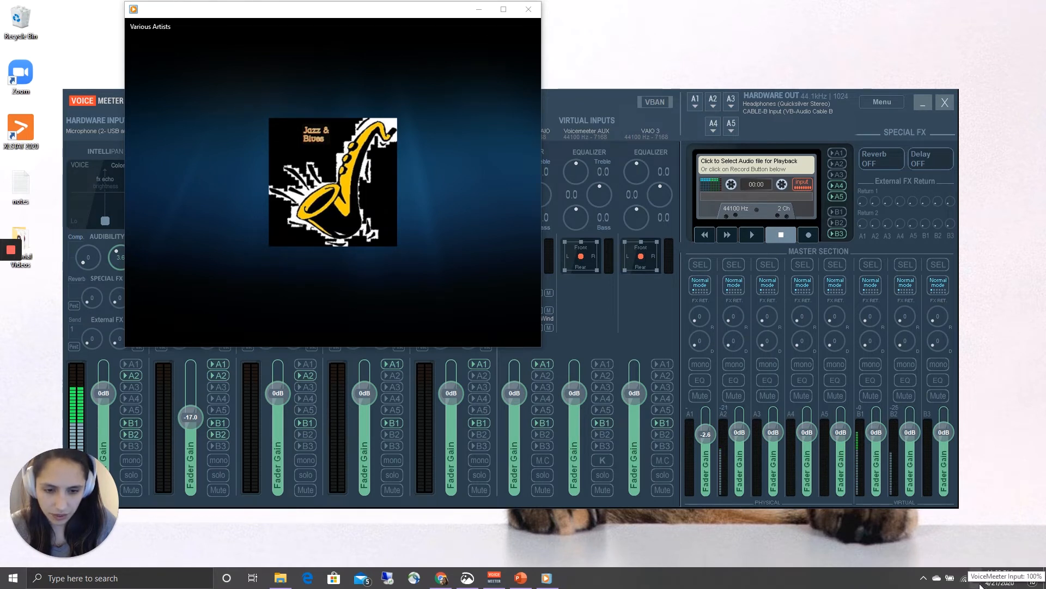
{"action": "right_click", "coordinate": [980, 585]}
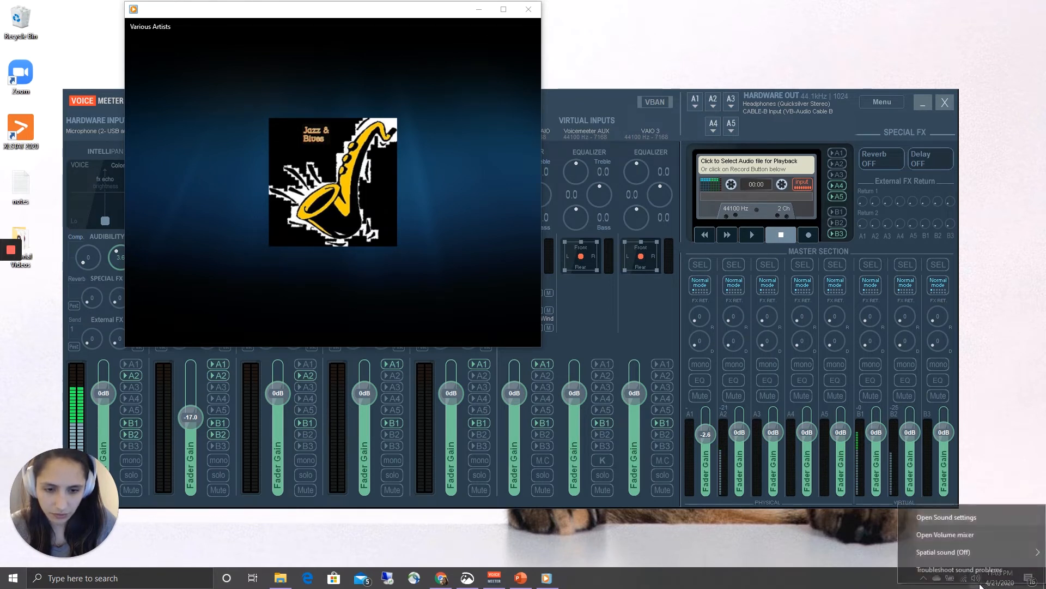
{"action": "left_click", "coordinate": [956, 518]}
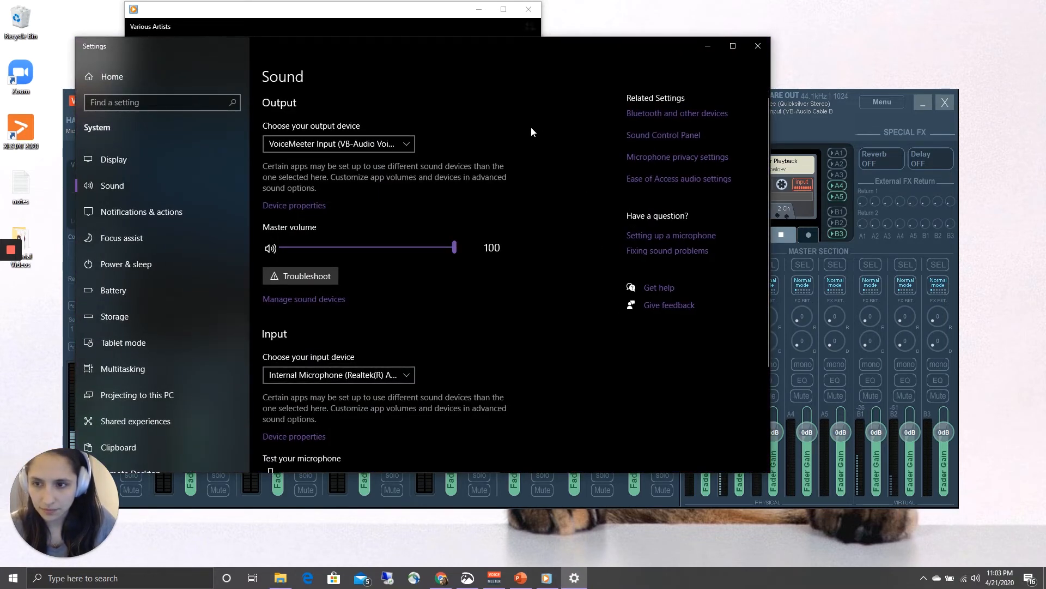
{"action": "scroll", "coordinate": [530, 128], "scroll_direction": "down", "scroll_amount": 3}
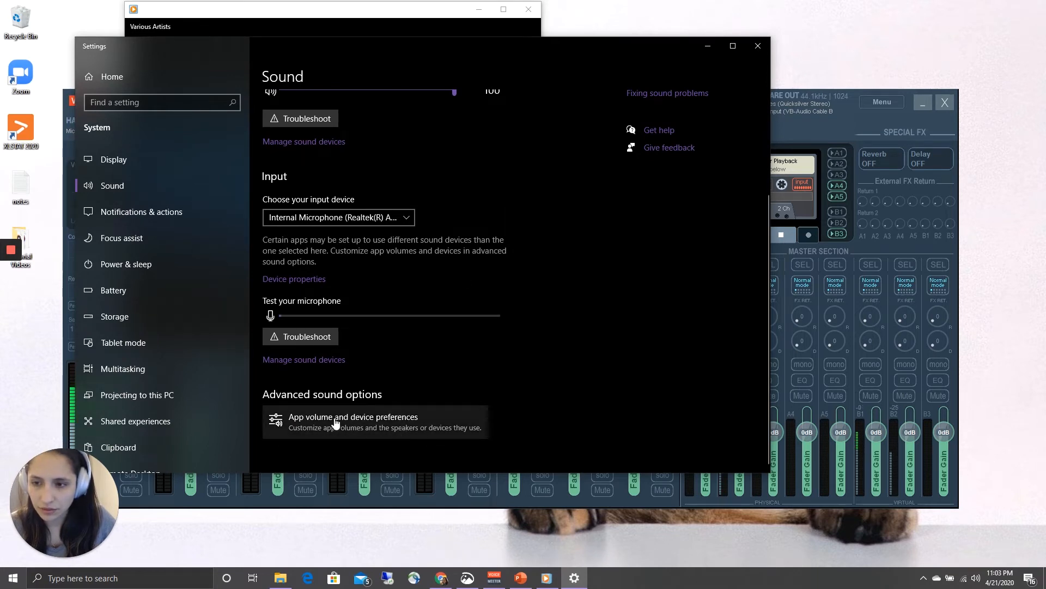
{"action": "left_click", "coordinate": [380, 426]}
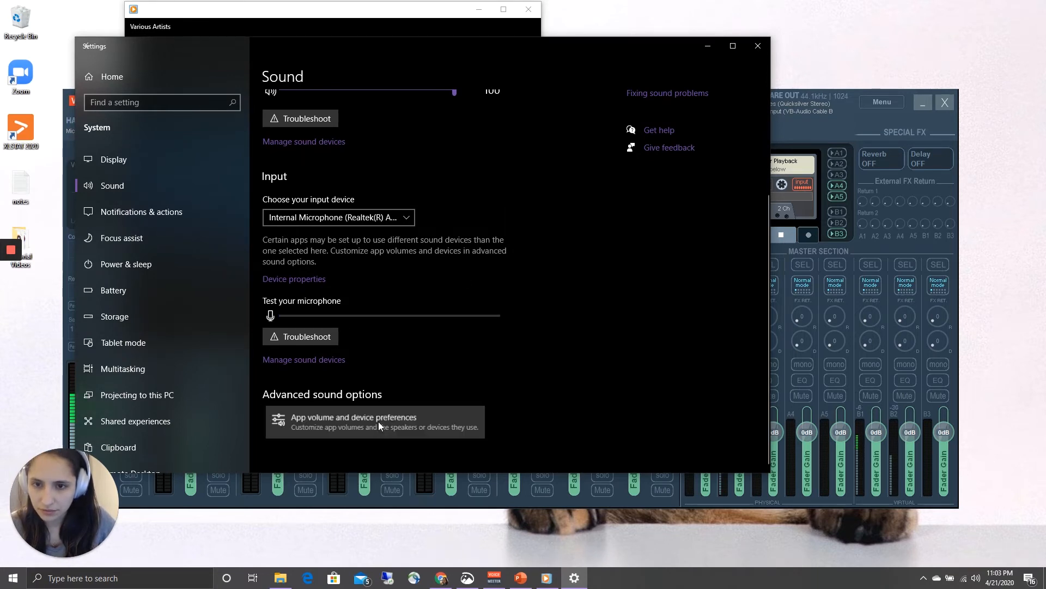
{"action": "scroll", "coordinate": [434, 179], "scroll_direction": "down", "scroll_amount": 2}
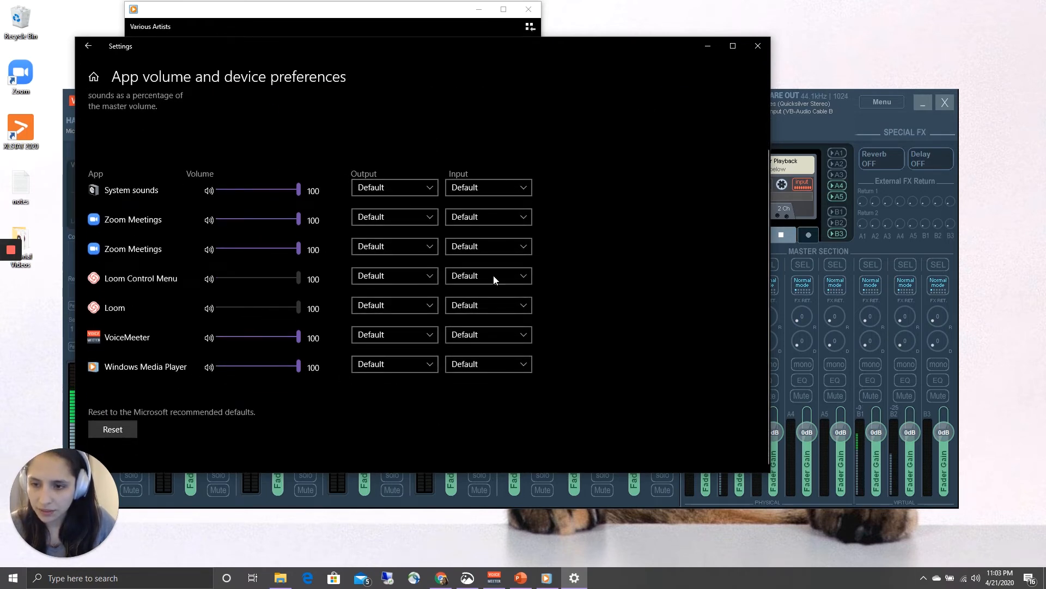
Review the Windows playback devices and select VoiceMeeter Input (VB-Audio VoiceMeeter VAIO) as the master output
{"action": "scroll", "coordinate": [431, 174], "scroll_direction": "up", "scroll_amount": 2}
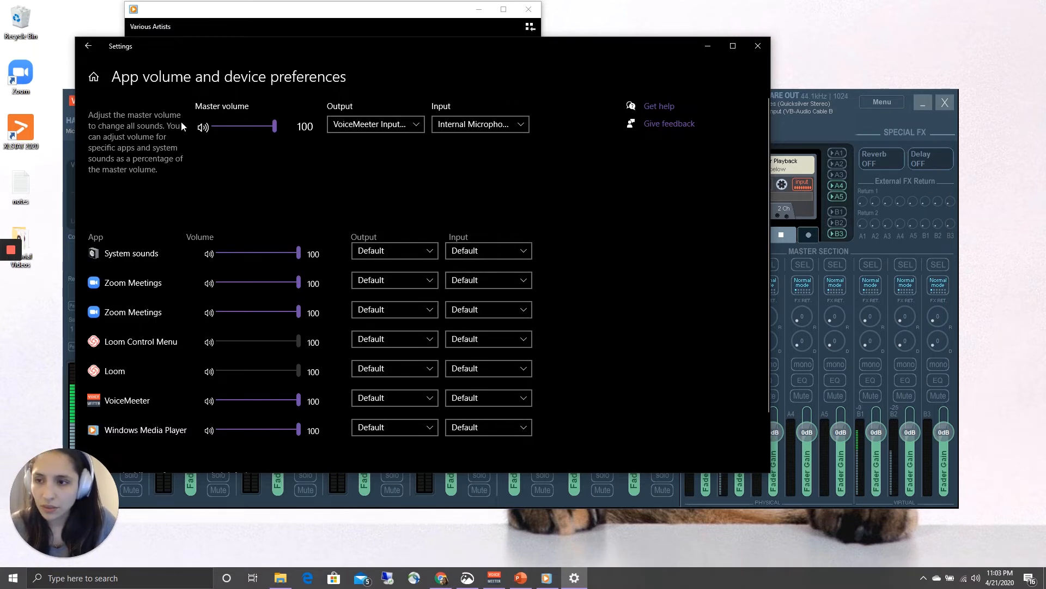
{"action": "left_click", "coordinate": [975, 578]}
{"action": "left_click", "coordinate": [984, 529]}
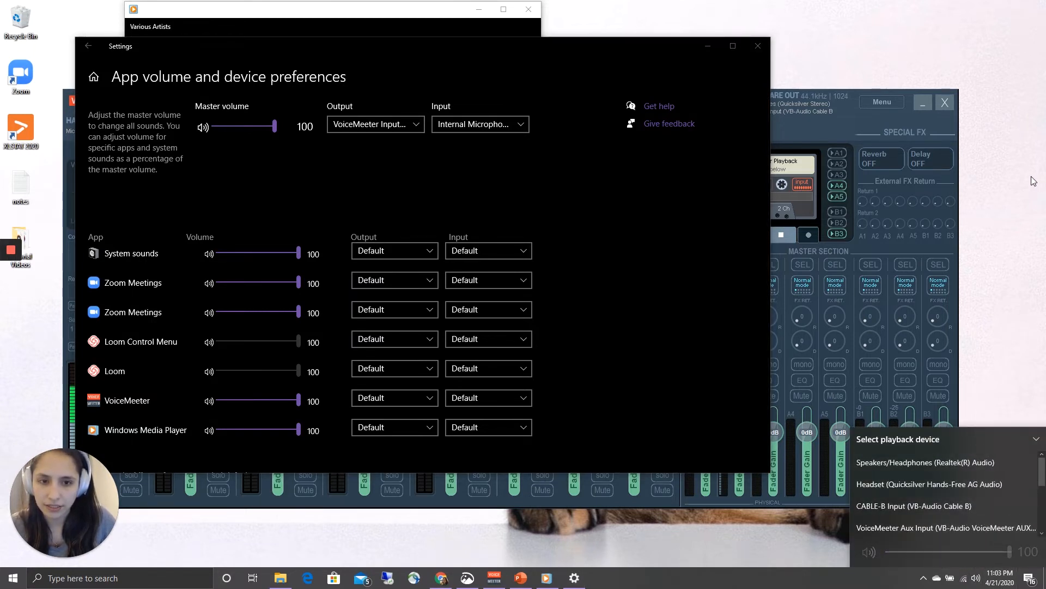
{"action": "left_click", "coordinate": [1013, 180]}
{"action": "left_click", "coordinate": [405, 123]}
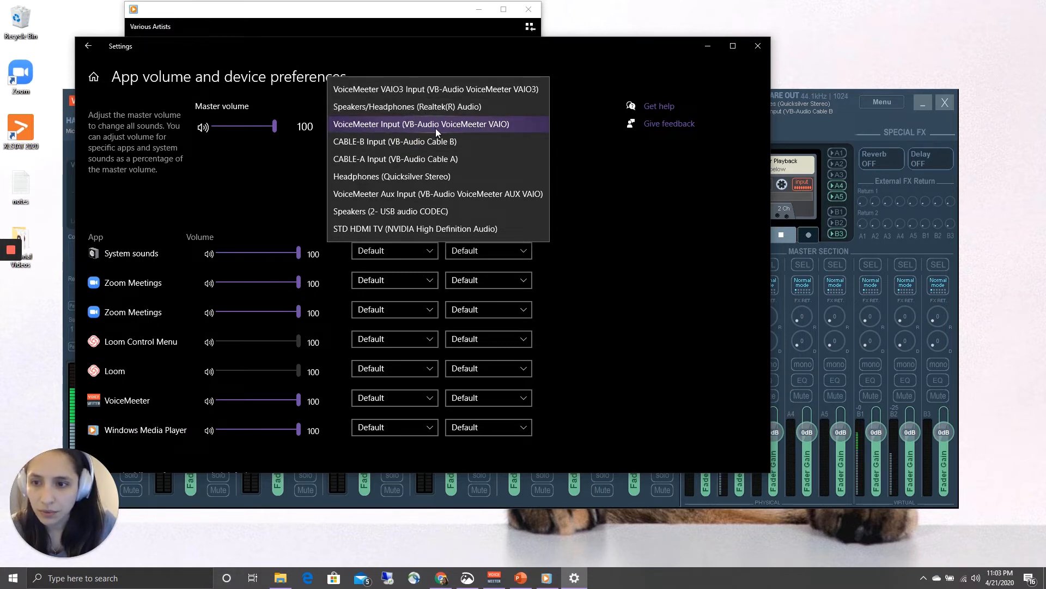
{"action": "left_click", "coordinate": [493, 123]}
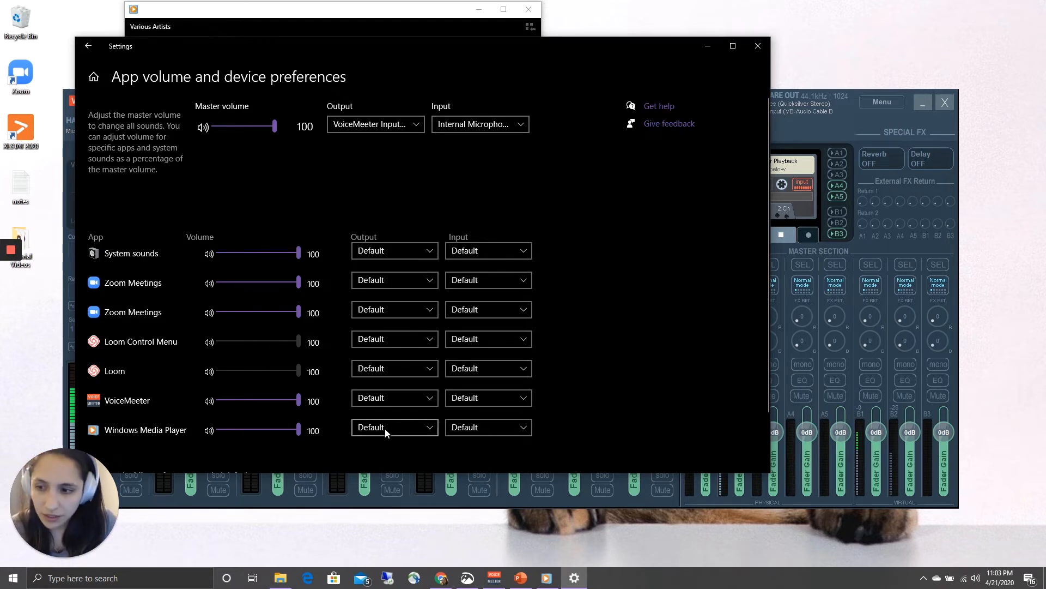
Set the Windows Media Player output to CABLE-A Input (VB-Audio Cable A) and close the sound settings
{"action": "left_click", "coordinate": [413, 434]}
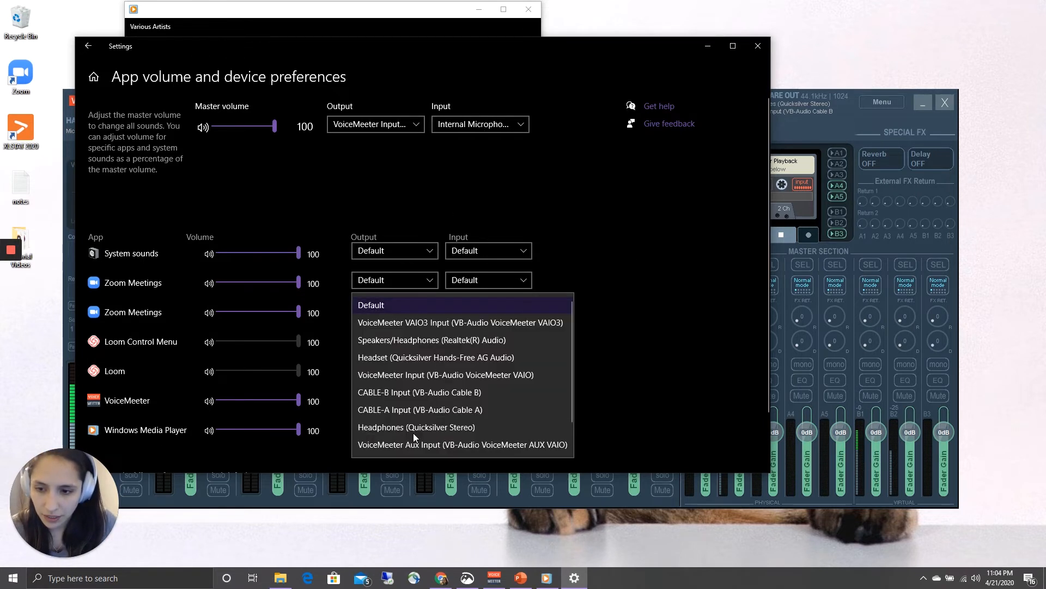
{"action": "left_click", "coordinate": [408, 393]}
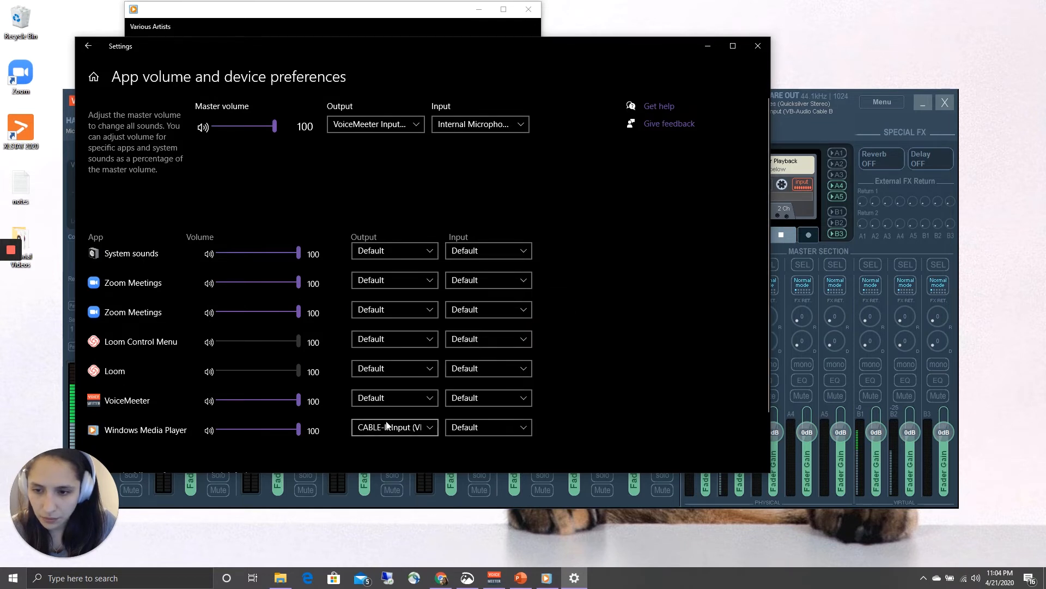
{"action": "left_click", "coordinate": [409, 430]}
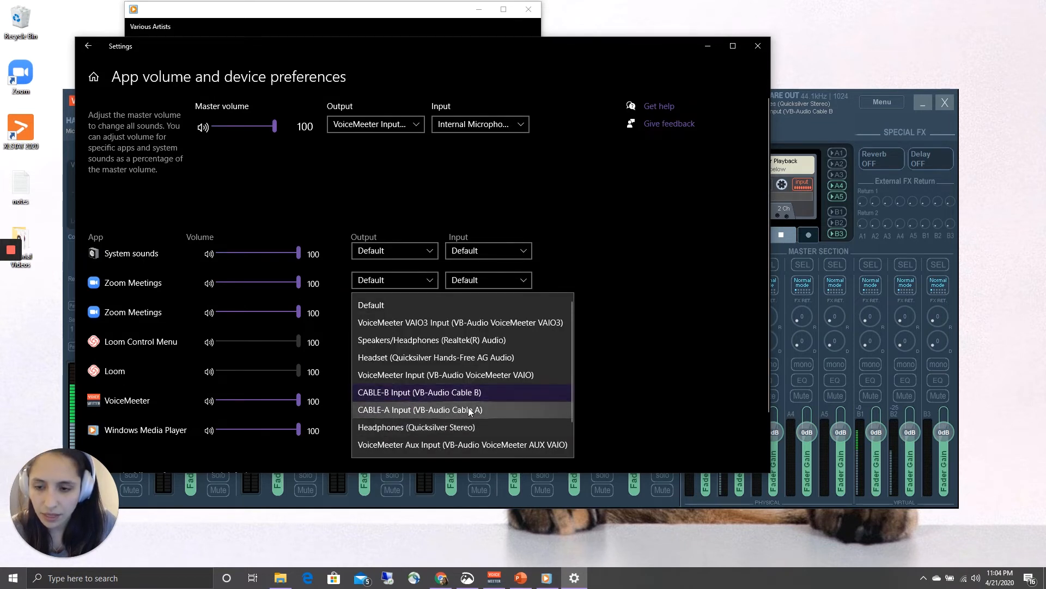
{"action": "left_click", "coordinate": [410, 409]}
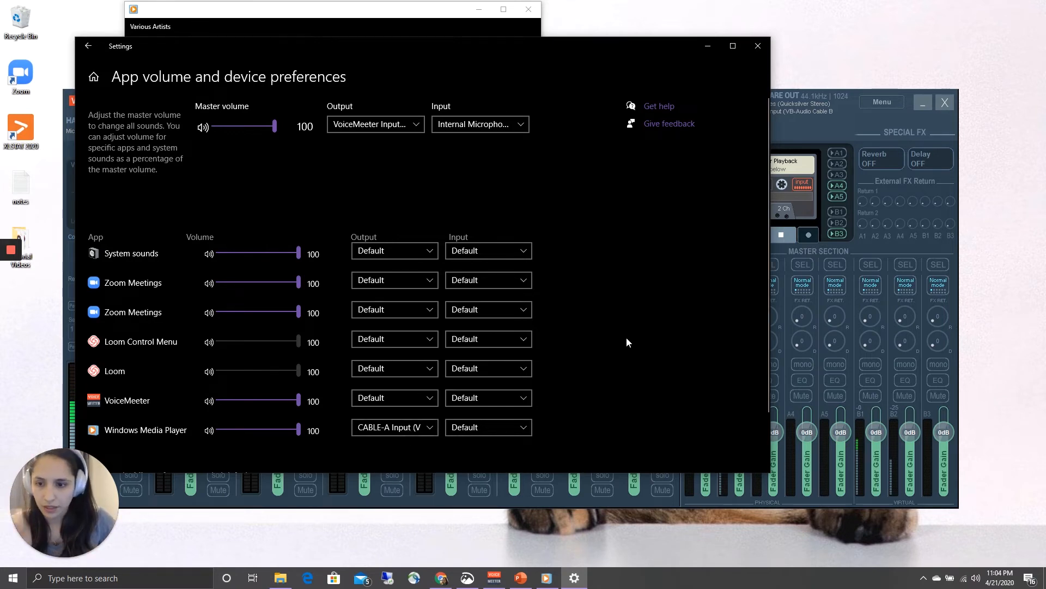
{"action": "left_click", "coordinate": [758, 46]}
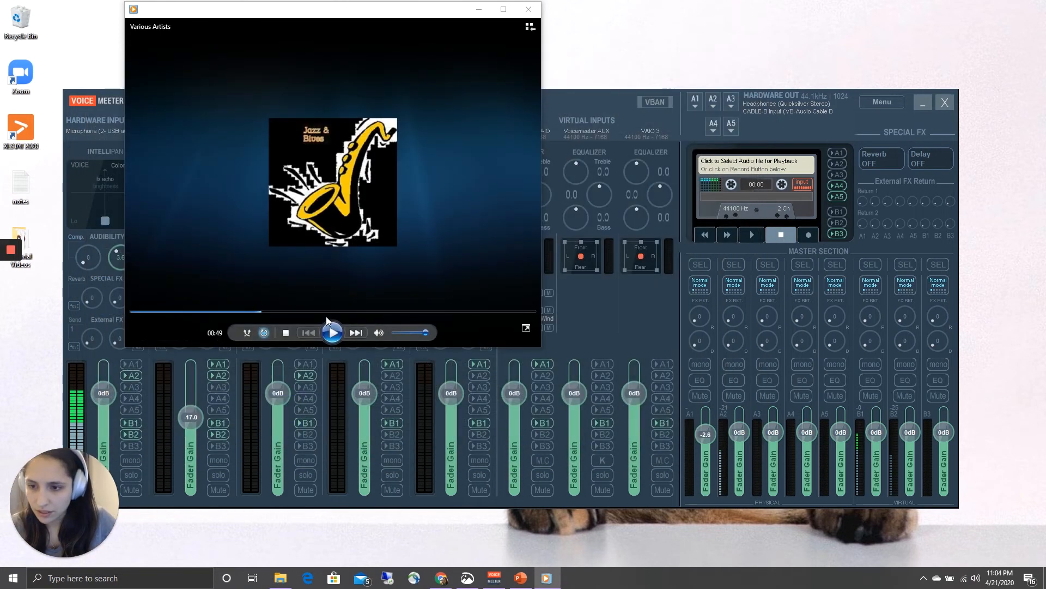
Play the track in Windows Media Player and check the levels and bus routing of Hardware Inputs 1 and 2 in Voicemeeter
{"action": "left_click", "coordinate": [332, 332]}
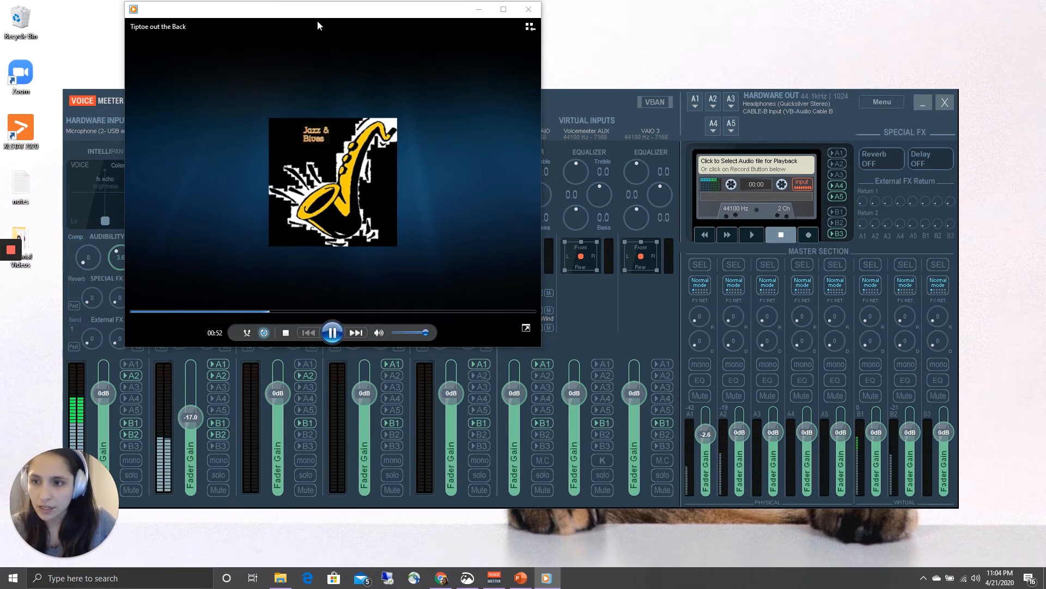
{"action": "left_click", "coordinate": [614, 97]}
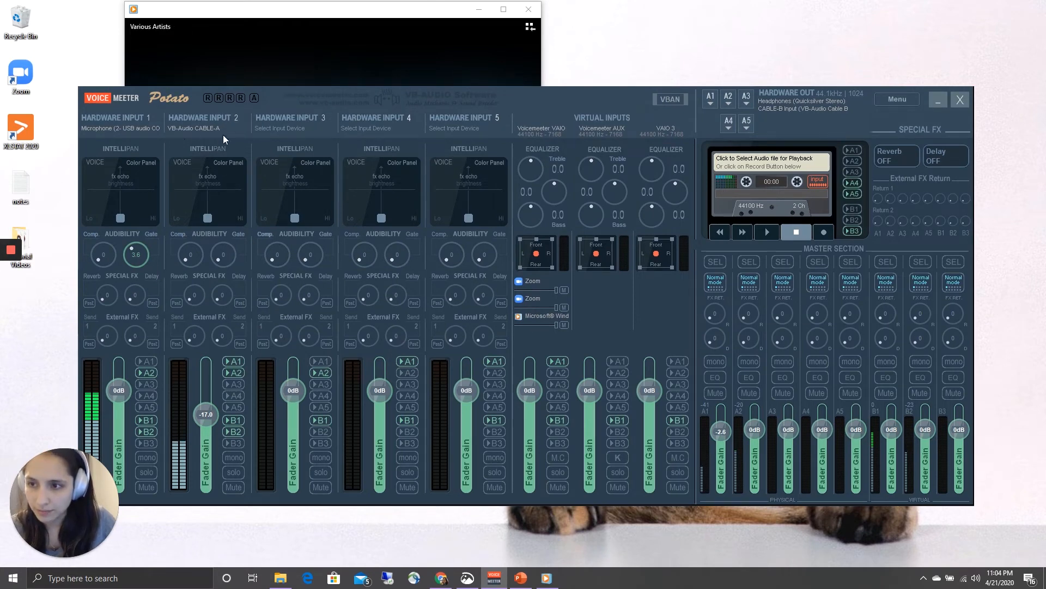
{"action": "left_click", "coordinate": [259, 41]}
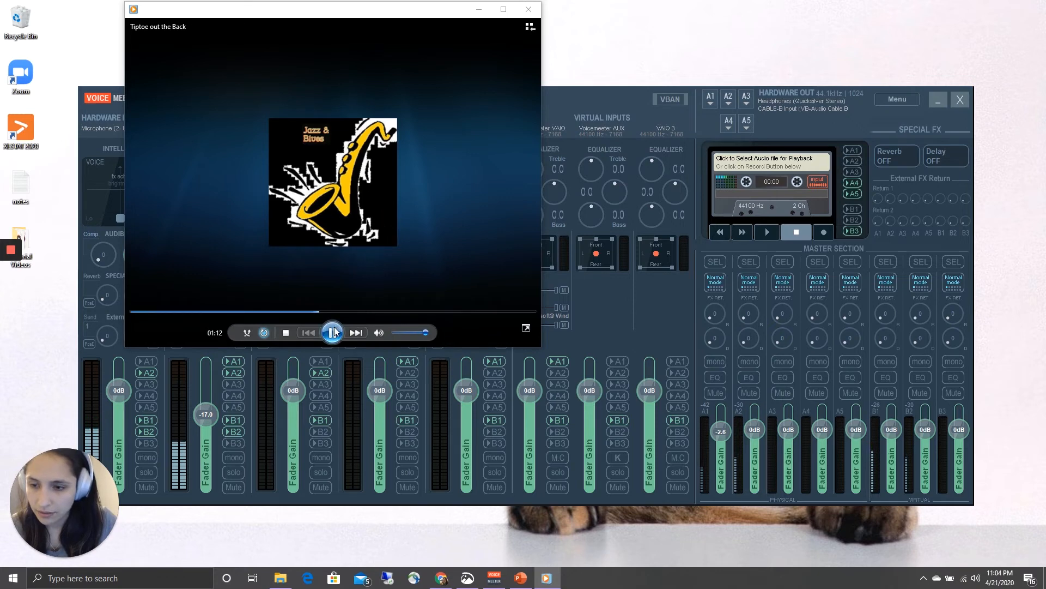
{"action": "left_click", "coordinate": [619, 99]}
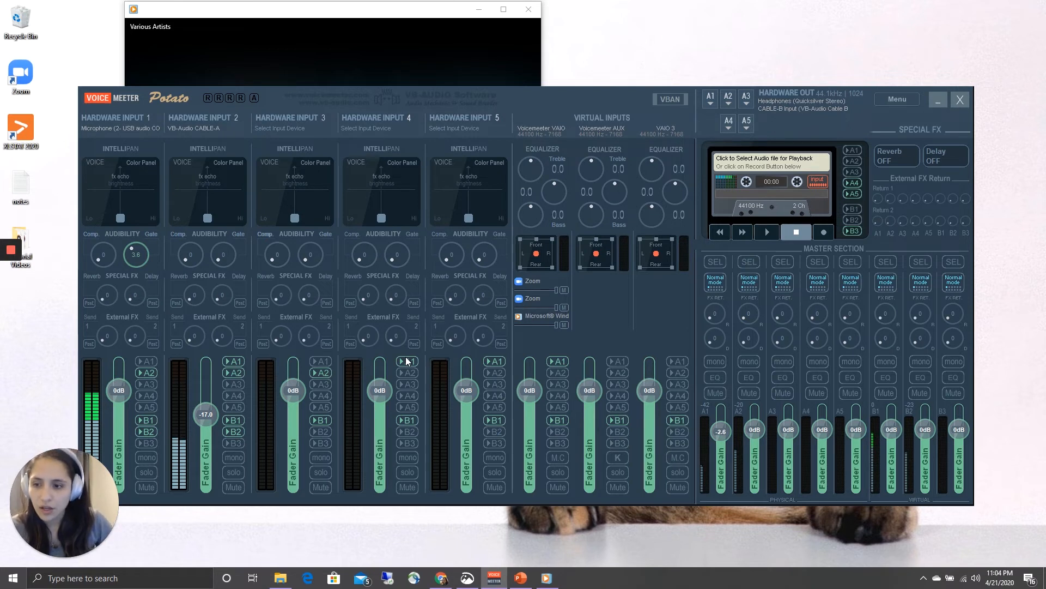
{"action": "left_click", "coordinate": [146, 362]}
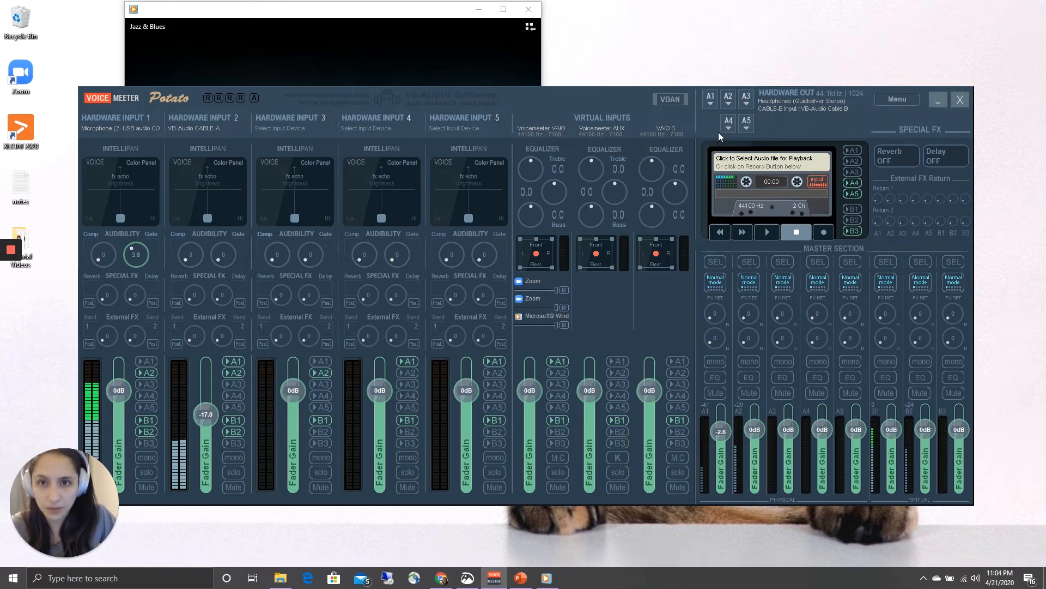
{"action": "left_click", "coordinate": [233, 372]}
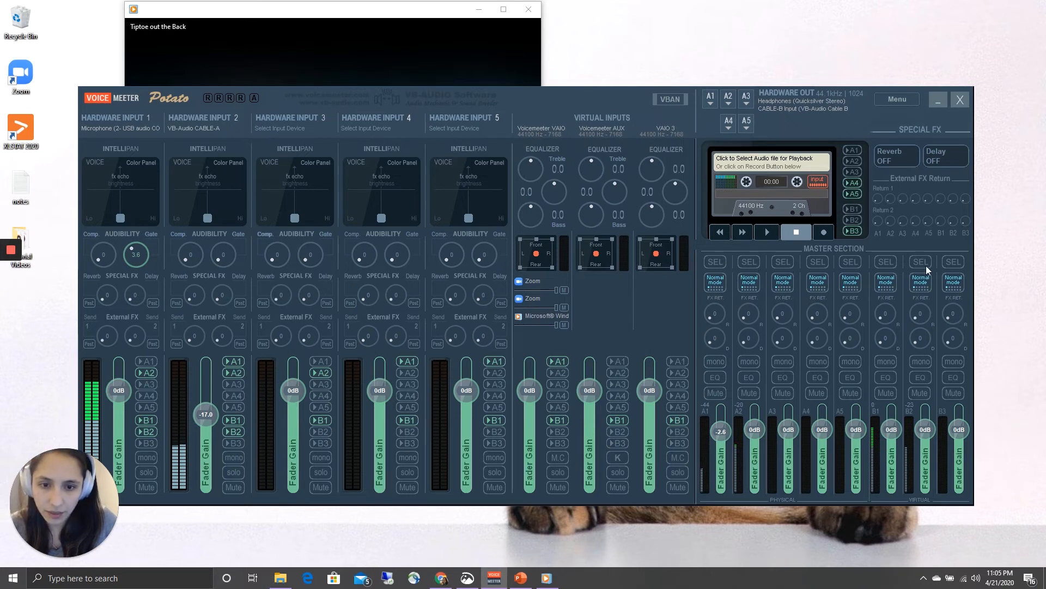
Try separate gains for the A1 bus: -18.2 dB on Hardware Input 1 and -22.4 dB on Hardware Input 2
{"action": "mouse_move", "coordinate": [211, 413]}
{"action": "left_mouse_down"}
{"action": "mouse_move", "coordinate": [209, 381]}
{"action": "mouse_move", "coordinate": [211, 418]}
{"action": "left_mouse_up"}
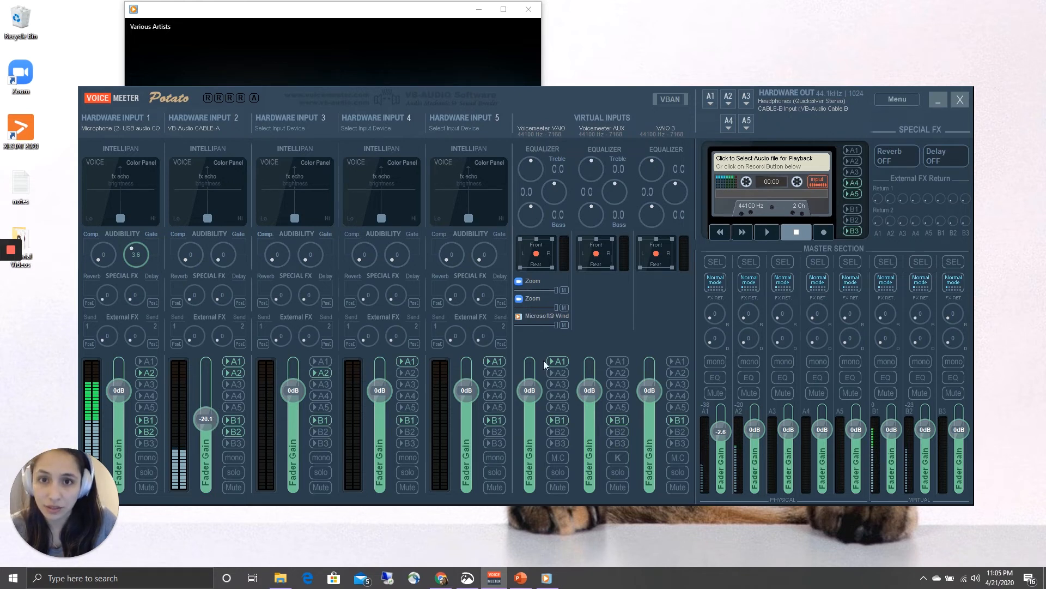
{"action": "left_click", "coordinate": [715, 262]}
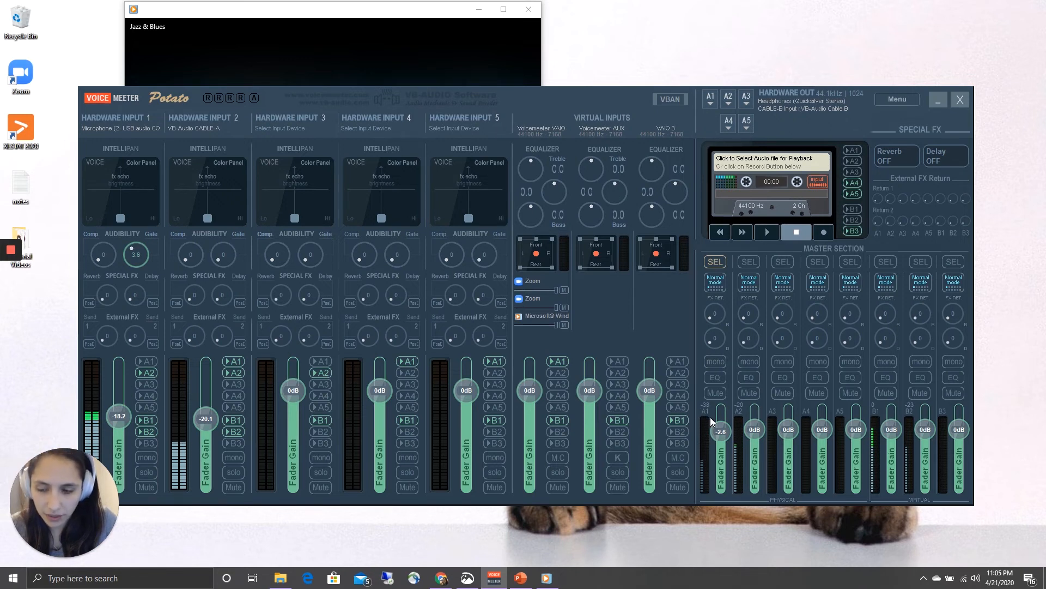
{"action": "mouse_move", "coordinate": [204, 422]}
{"action": "left_mouse_down"}
{"action": "mouse_move", "coordinate": [212, 380]}
{"action": "mouse_move", "coordinate": [208, 425]}
{"action": "left_mouse_up"}
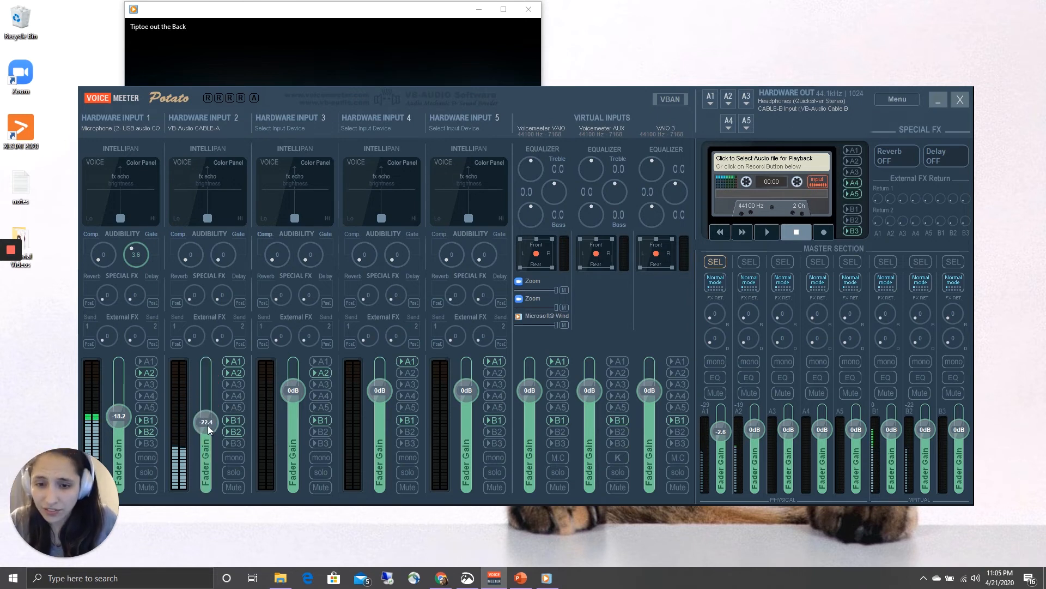
{"action": "left_click", "coordinate": [708, 263]}
Try separate A2 bus gains of -20.9 dB on Hardware Input 1 and 12.0 dB on Hardware Input 2 while replaying part of the track
{"action": "left_click", "coordinate": [747, 262]}
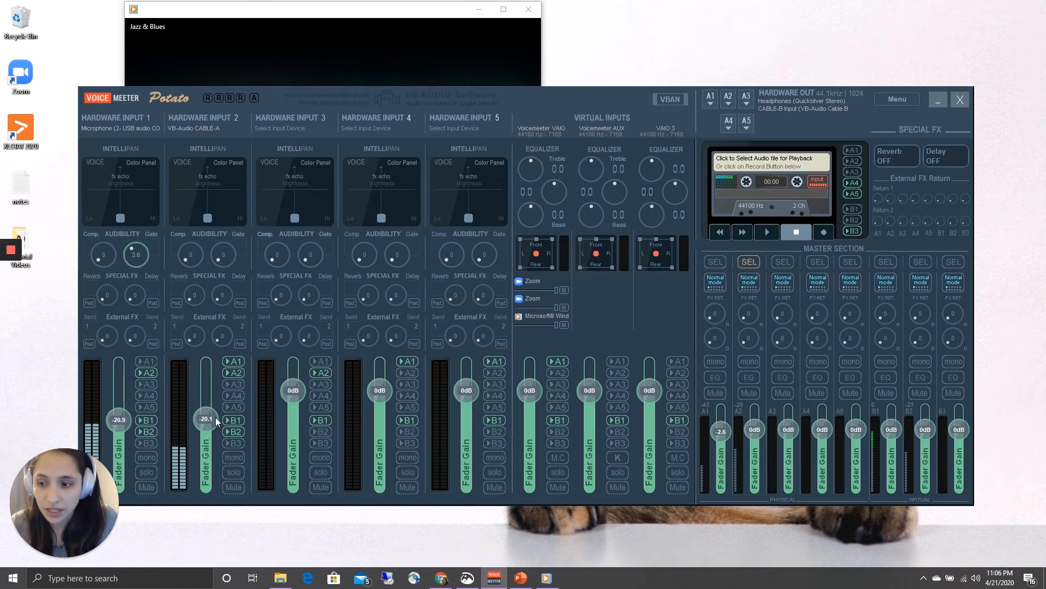
{"action": "left_click_drag", "start_coordinate": [215, 417], "coordinate": [209, 373]}
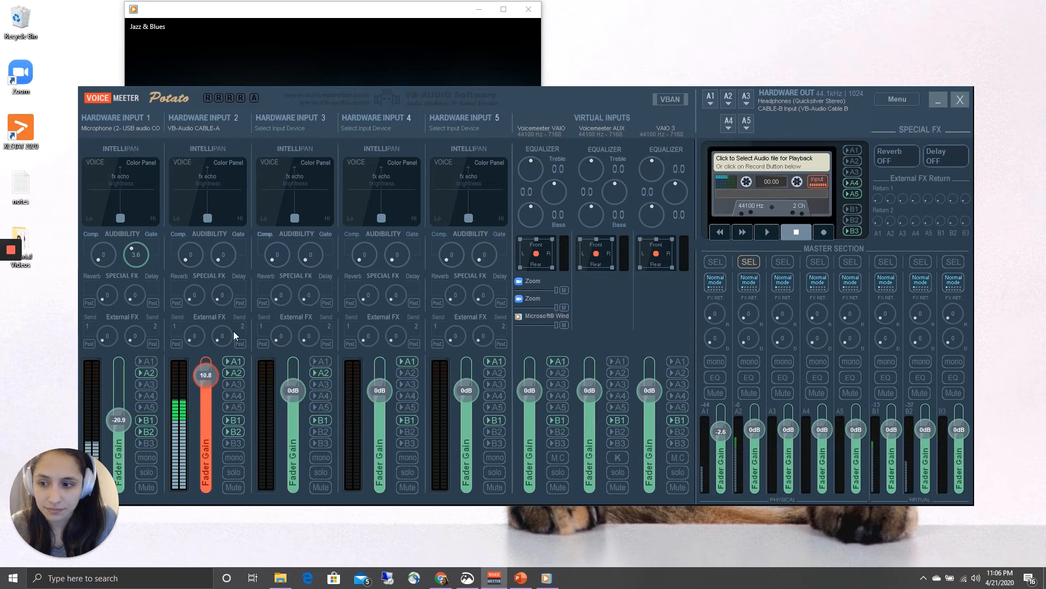
{"action": "left_click", "coordinate": [342, 40]}
{"action": "left_click", "coordinate": [251, 311]}
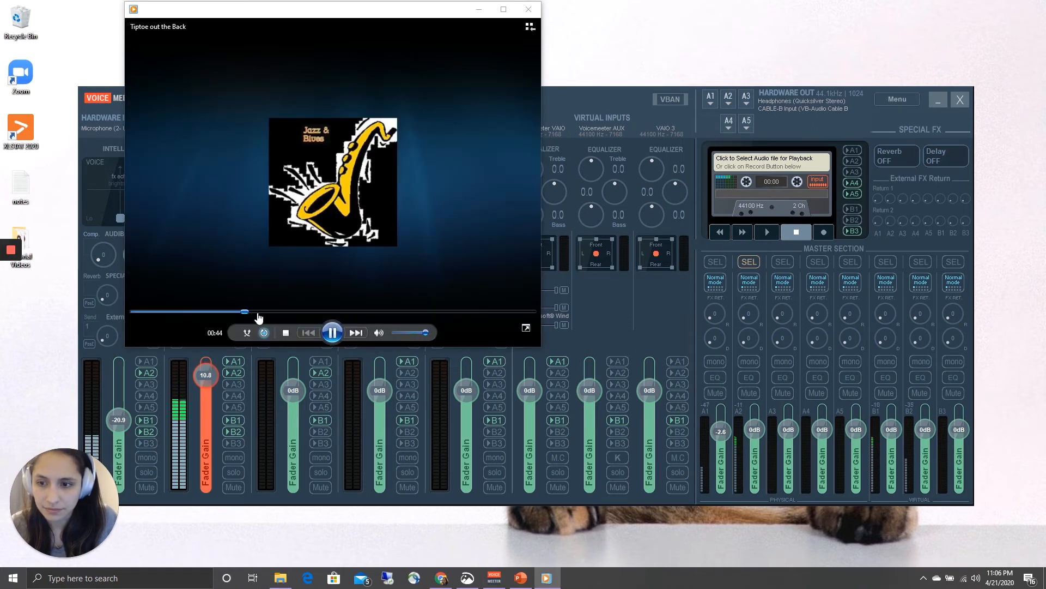
{"action": "left_click", "coordinate": [282, 311]}
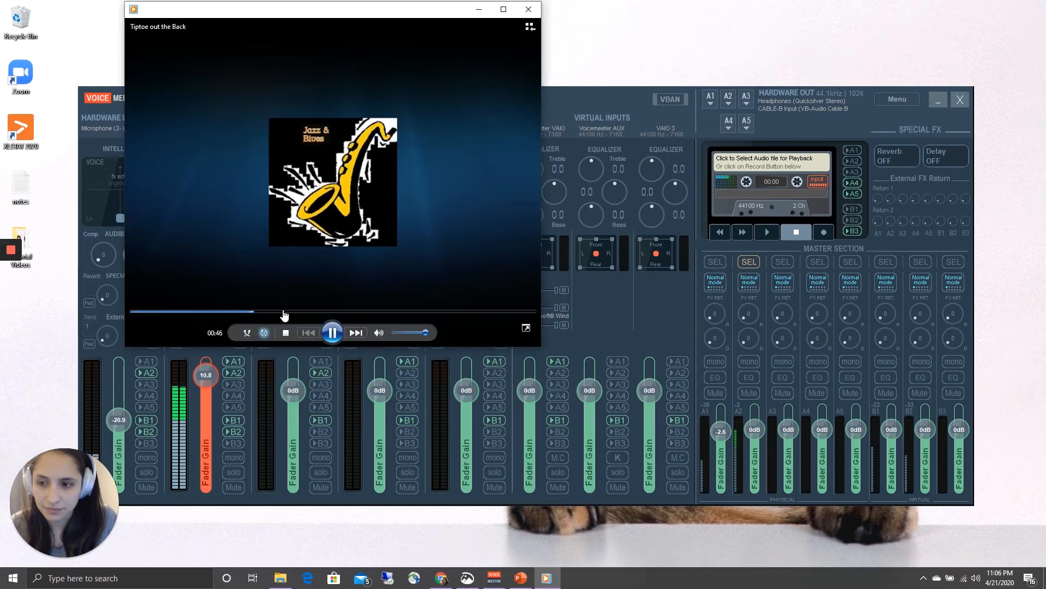
{"action": "left_click", "coordinate": [212, 377]}
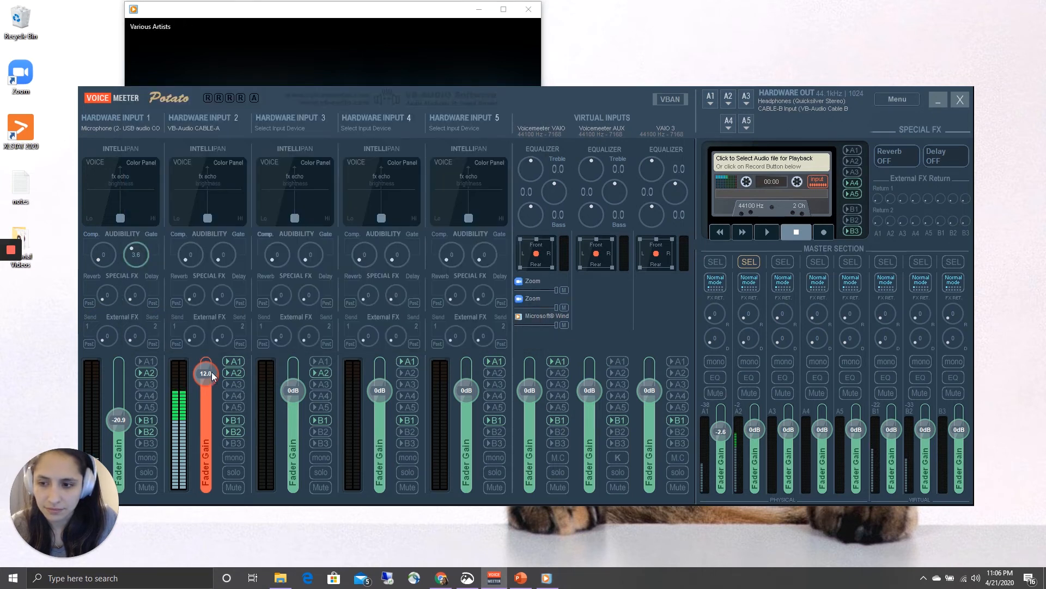
Pause the music and set the gain of Hardware Input 1 to 0 dB and Hardware Input 2 to -19.4 dB
{"action": "left_click", "coordinate": [380, 77]}
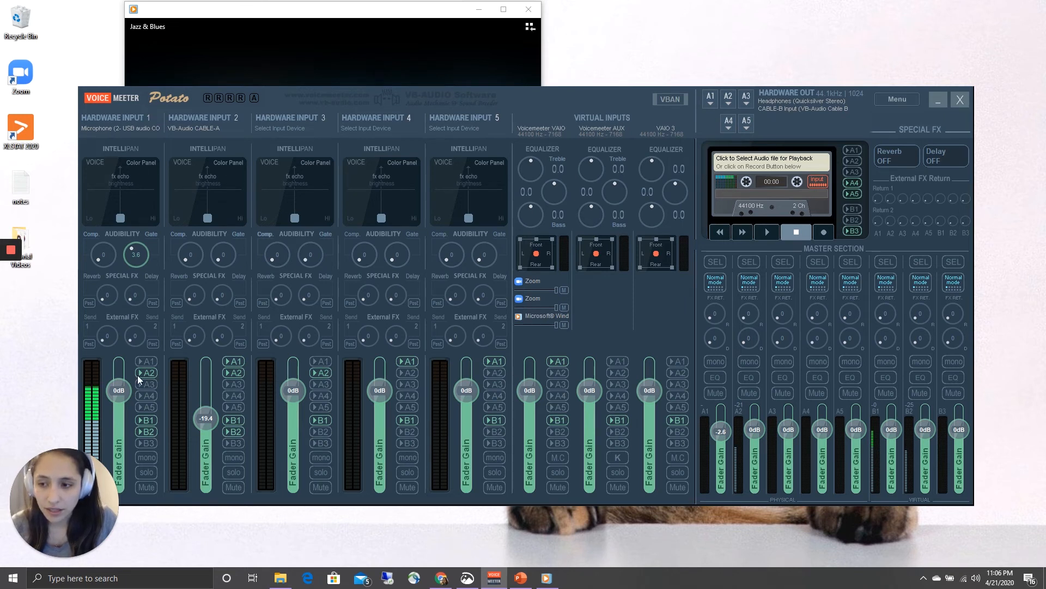
{"action": "left_click", "coordinate": [152, 362]}
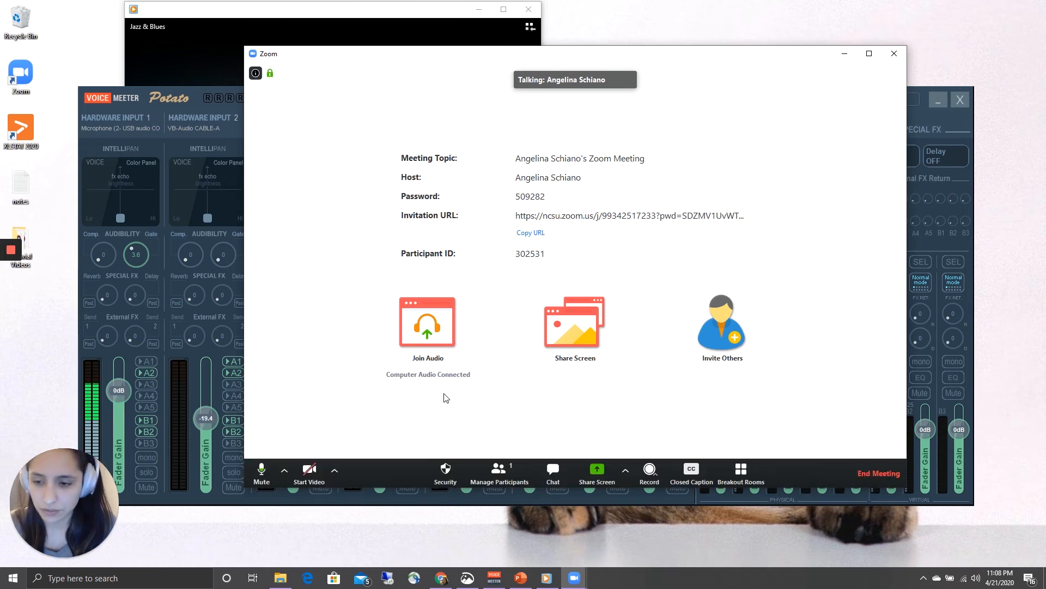
Check Zoom's microphone and speaker selections and select VoiceMeeter Input (VB-Audio VoiceMeeter VAIO) as the Windows playback device
{"action": "left_click", "coordinate": [285, 471]}
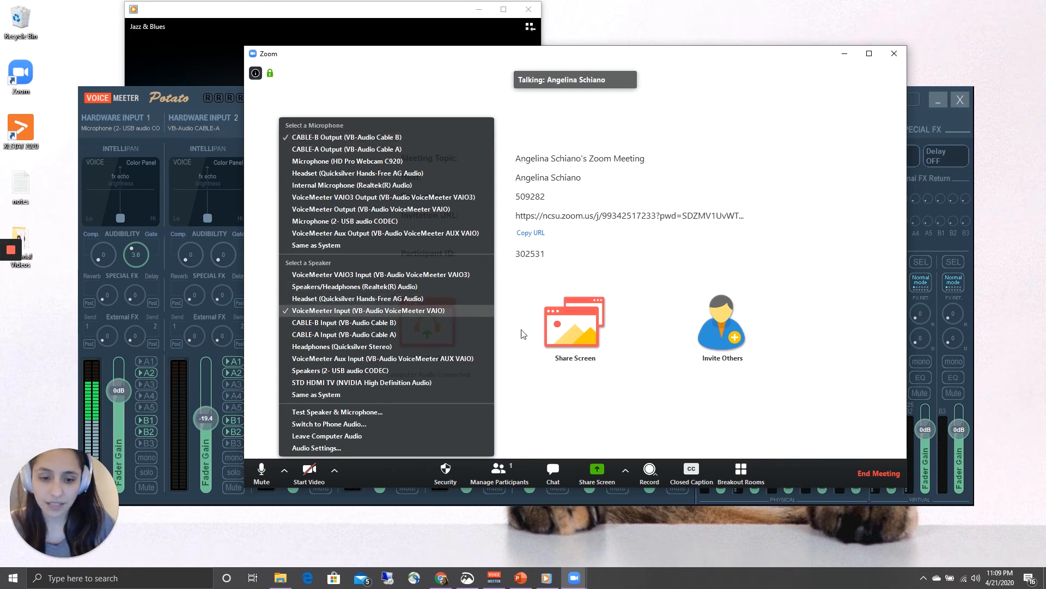
{"action": "left_click", "coordinate": [976, 578]}
{"action": "left_click", "coordinate": [984, 527]}
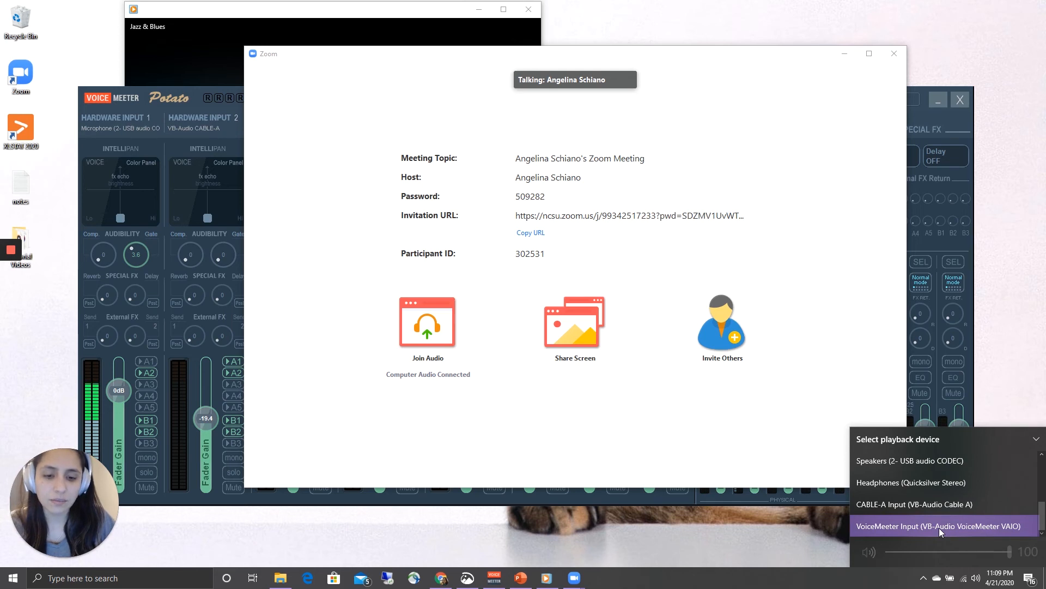
{"action": "left_click", "coordinate": [955, 527]}
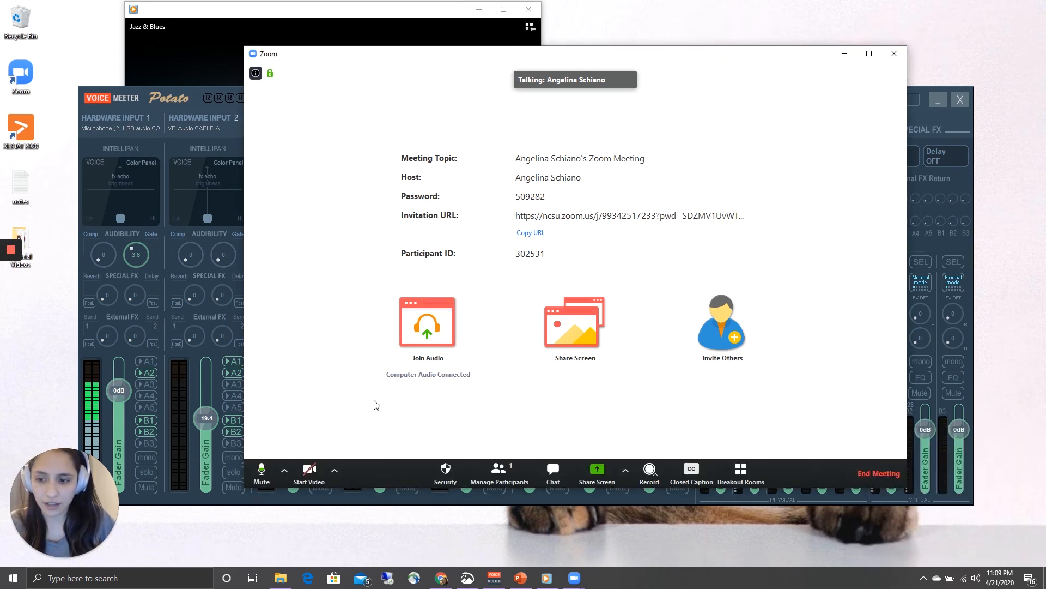
Play the track in Windows Media Player as a sound test for the open Zoom meeting
{"action": "left_click", "coordinate": [209, 50]}
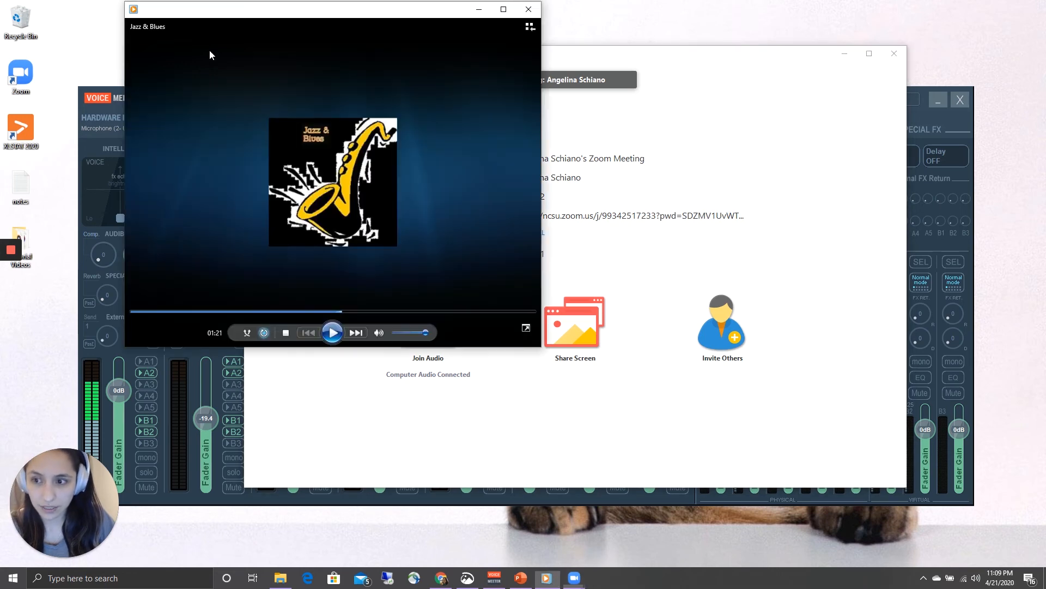
{"action": "left_click", "coordinate": [332, 332]}
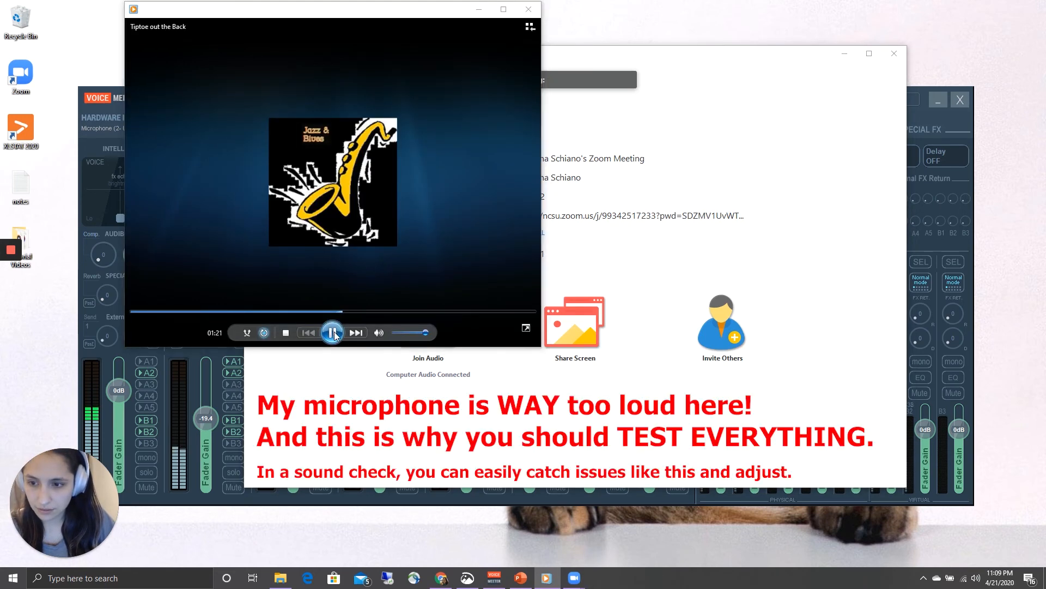
{"action": "left_click", "coordinate": [572, 423]}
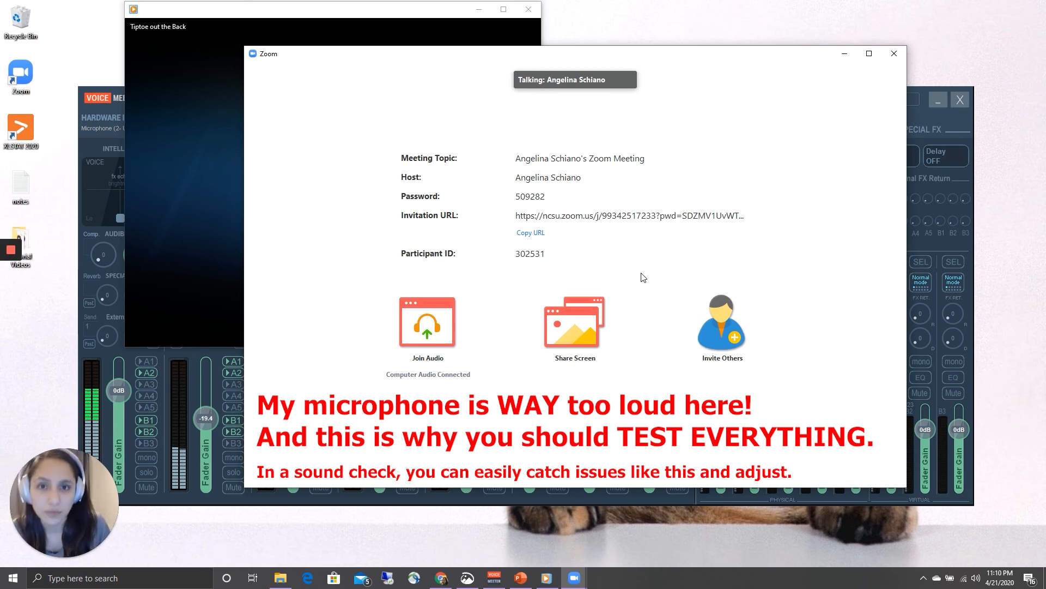
{"action": "left_click", "coordinate": [190, 241]}
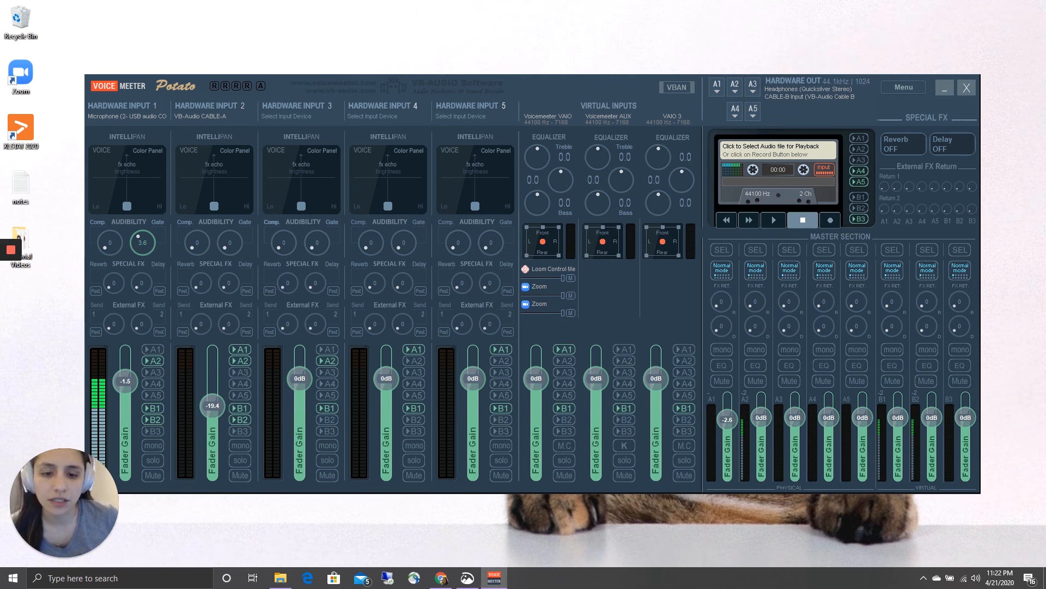
Look through the Windows playback device list for the speaker and headphone outputs, leaving the selected device as it is
{"action": "left_click", "coordinate": [975, 578]}
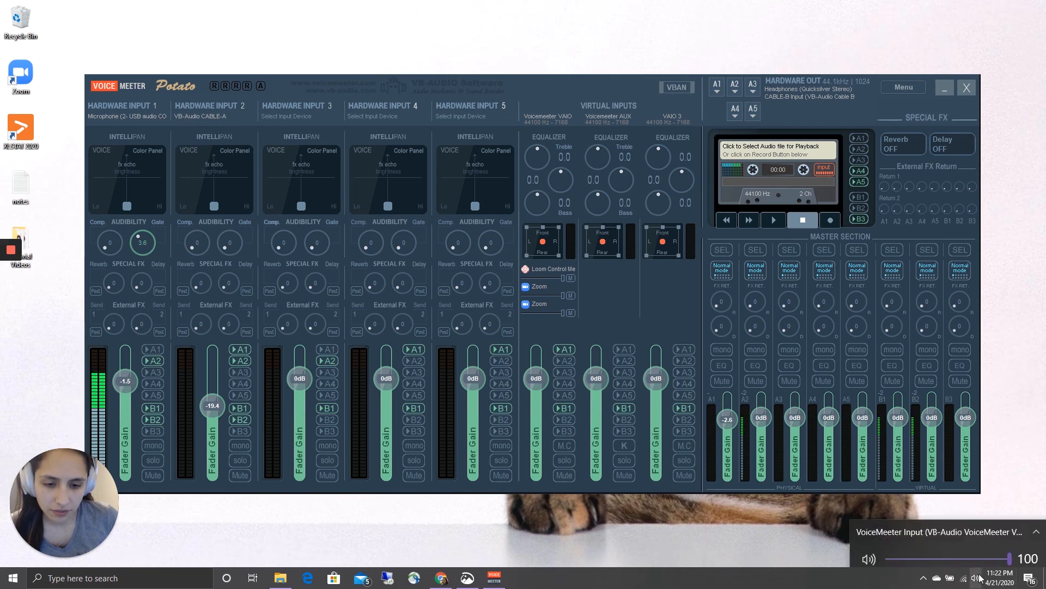
{"action": "left_click", "coordinate": [956, 533]}
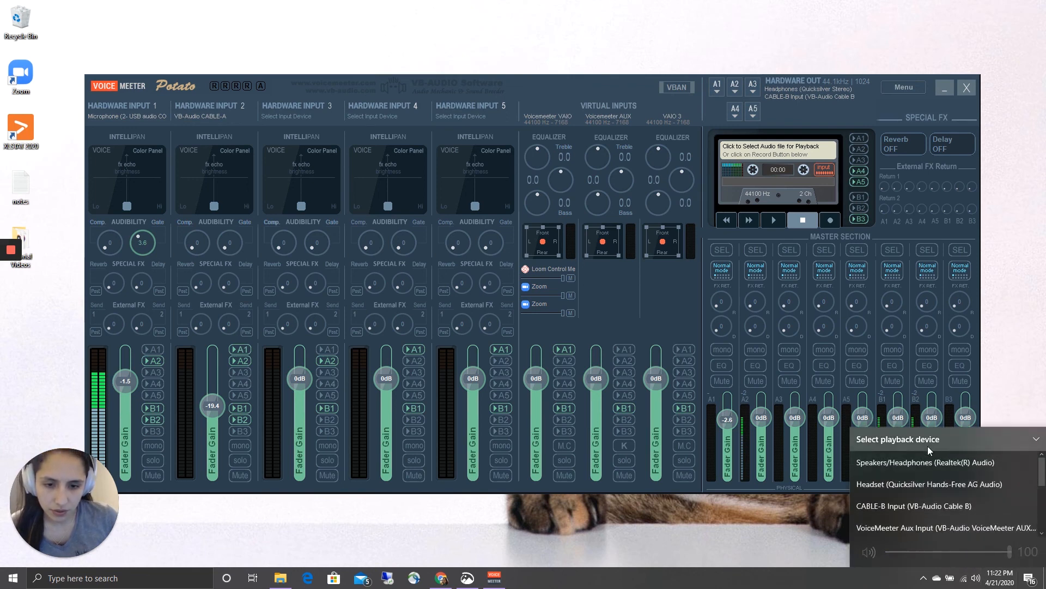
{"action": "scroll", "coordinate": [938, 482], "scroll_direction": "down", "scroll_amount": 1}
{"action": "scroll", "coordinate": [942, 496], "scroll_direction": "down", "scroll_amount": 2}
{"action": "scroll", "coordinate": [946, 496], "scroll_direction": "up", "scroll_amount": 3}
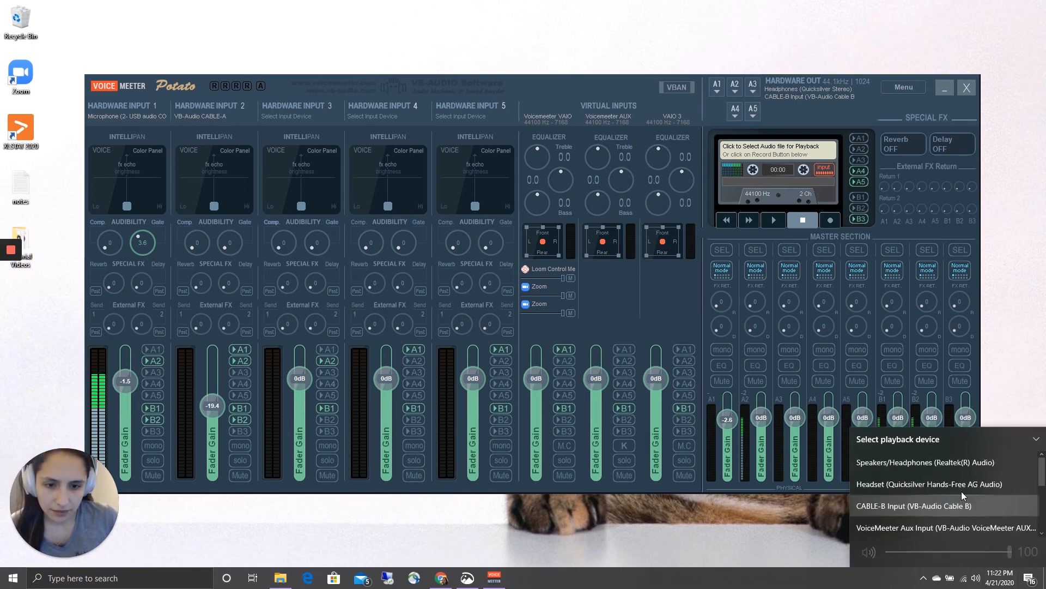
{"action": "scroll", "coordinate": [967, 500], "scroll_direction": "down", "scroll_amount": 3}
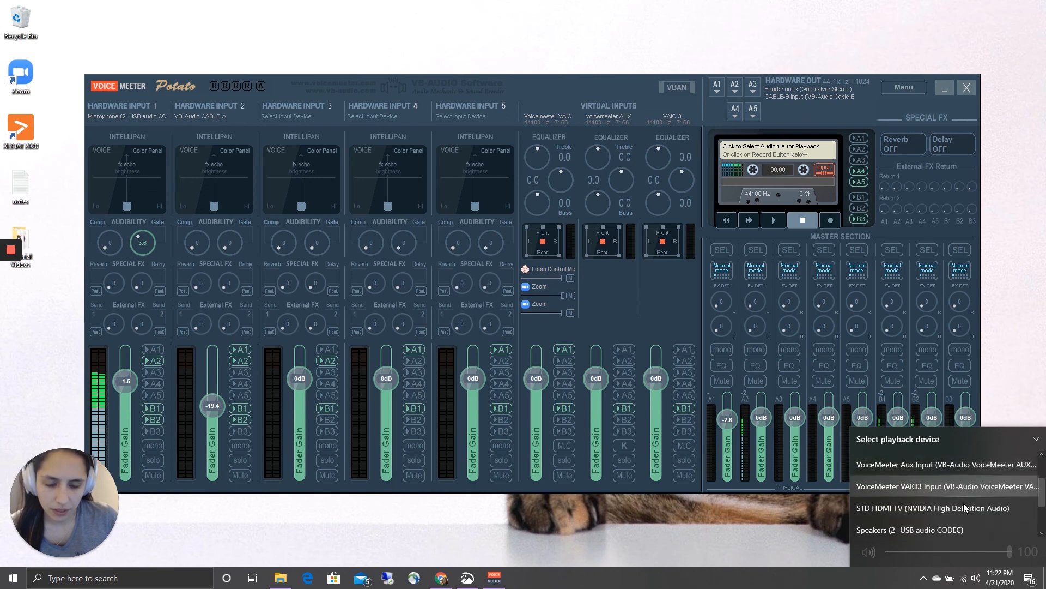
{"action": "scroll", "coordinate": [962, 506], "scroll_direction": "up", "scroll_amount": 1}
{"action": "scroll", "coordinate": [962, 503], "scroll_direction": "up", "scroll_amount": 2}
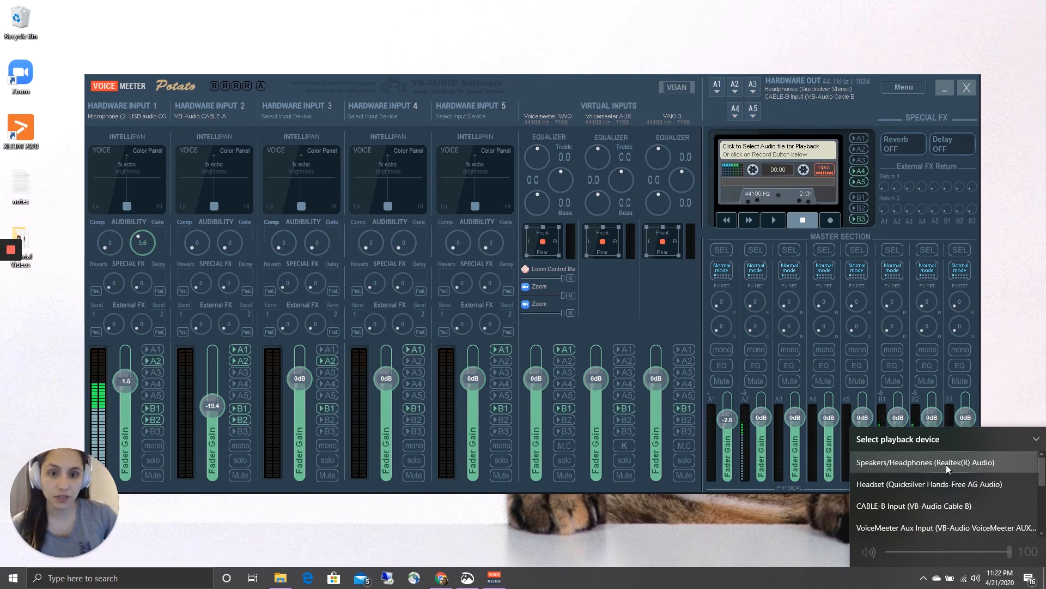
{"action": "left_click", "coordinate": [990, 357]}
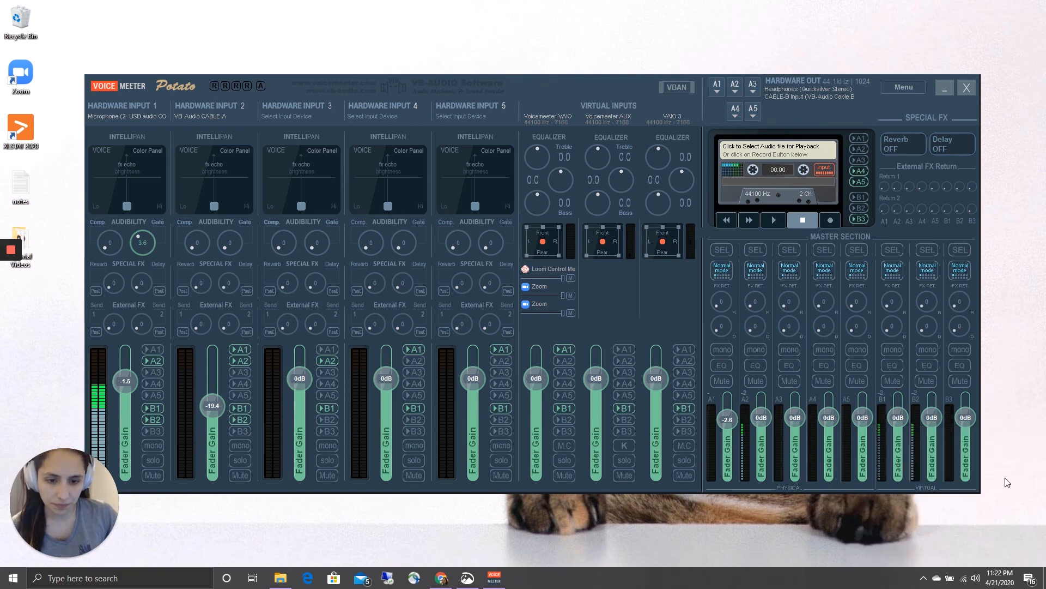
Reset the Windows app volume and device preferences to the Microsoft recommended defaults and close the sound settings
{"action": "right_click", "coordinate": [976, 577]}
{"action": "left_click", "coordinate": [946, 511]}
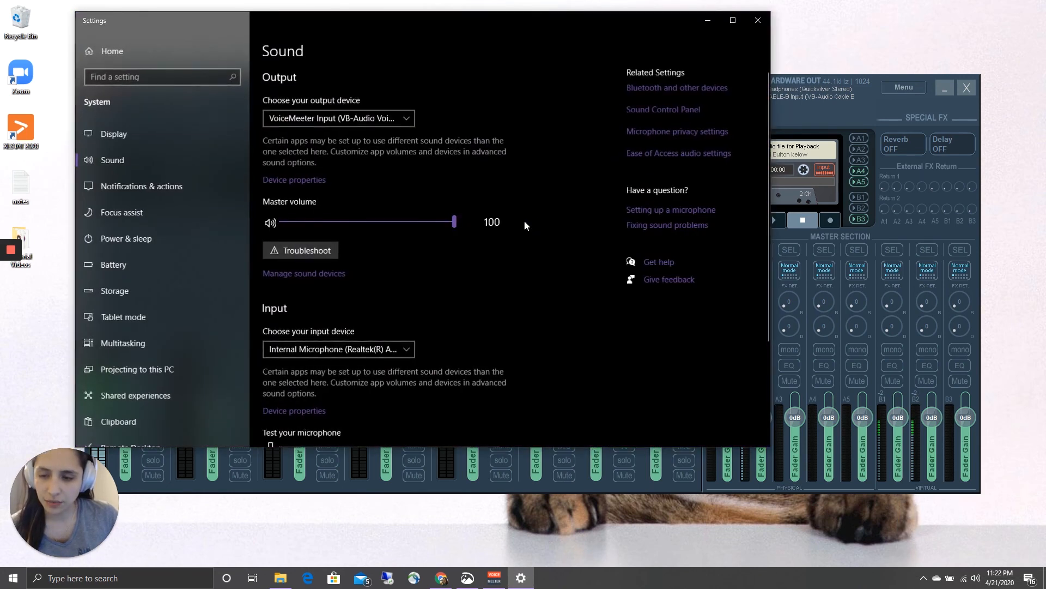
{"action": "scroll", "coordinate": [521, 218], "scroll_direction": "down", "scroll_amount": 3}
{"action": "left_click", "coordinate": [377, 397]}
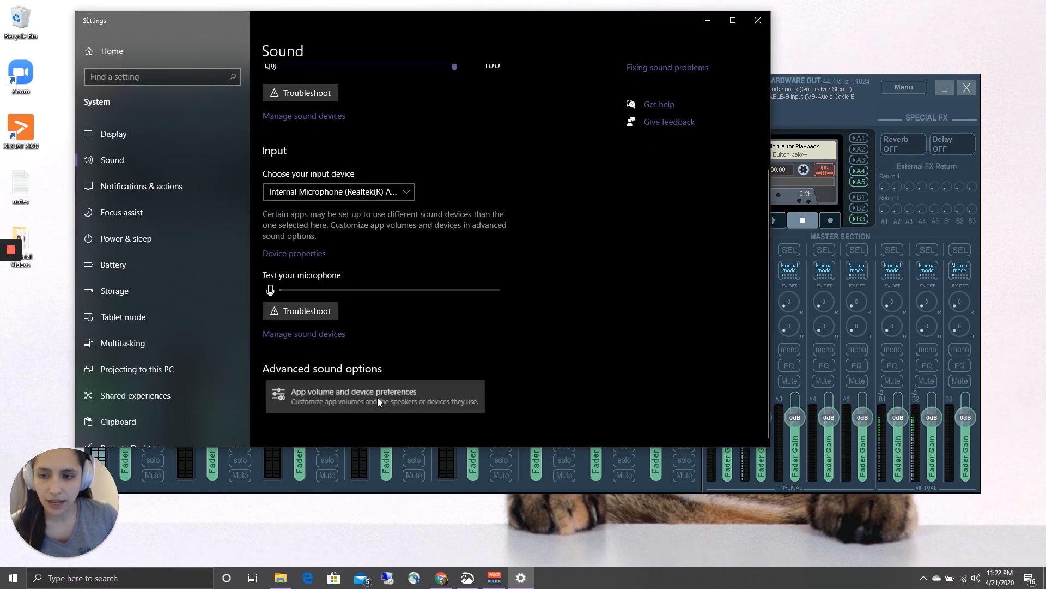
{"action": "scroll", "coordinate": [202, 383], "scroll_direction": "down", "scroll_amount": 2}
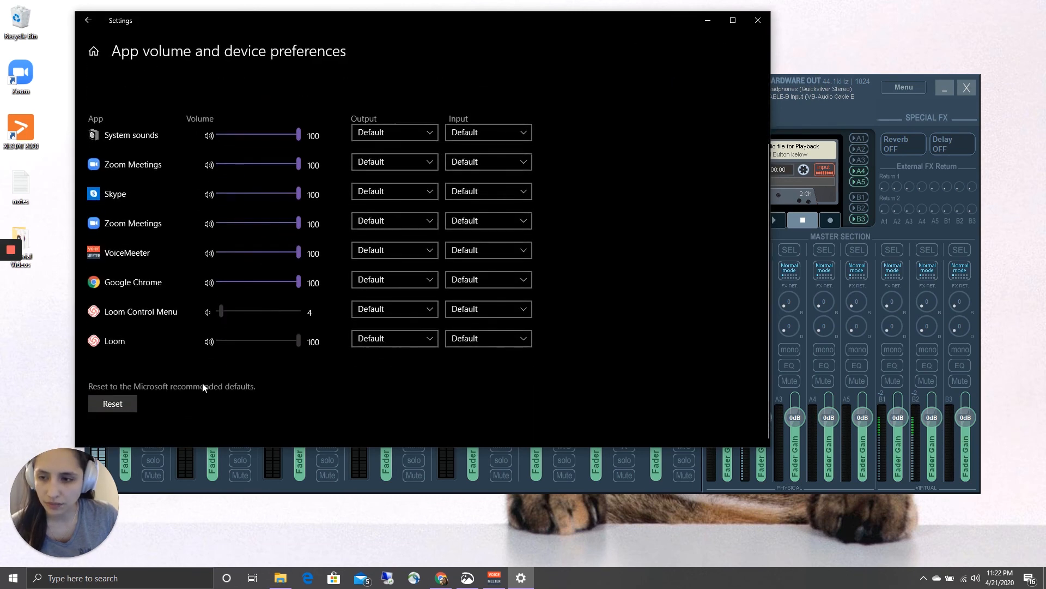
{"action": "left_click", "coordinate": [116, 405]}
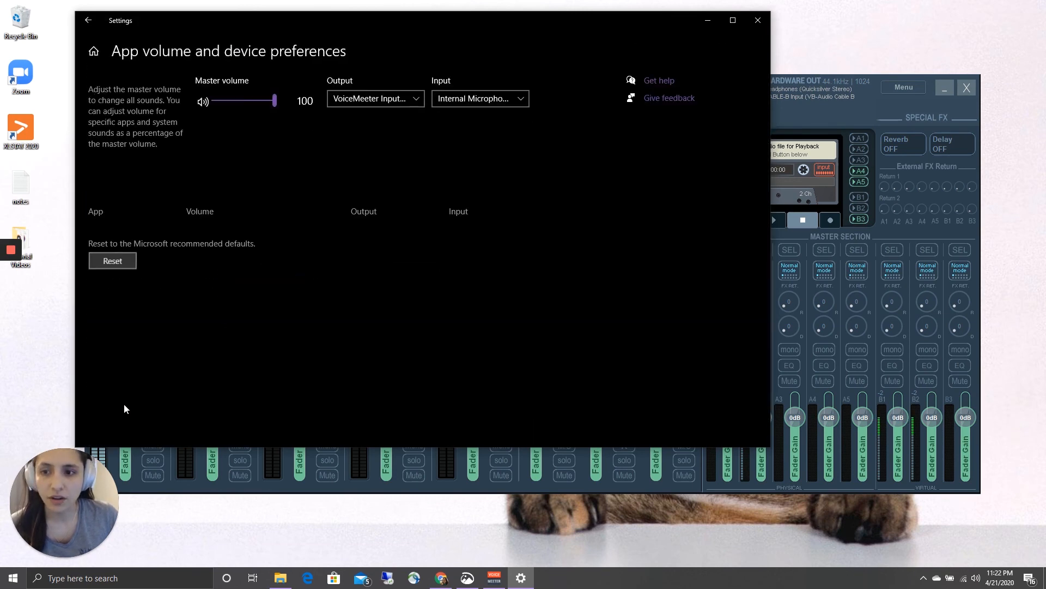
{"action": "left_click", "coordinate": [751, 24]}
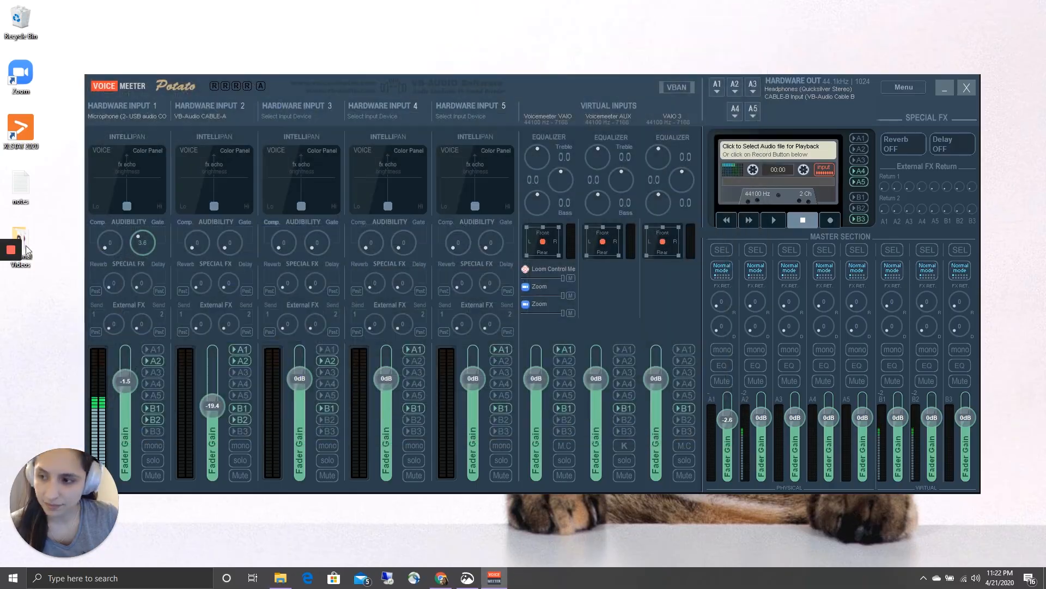